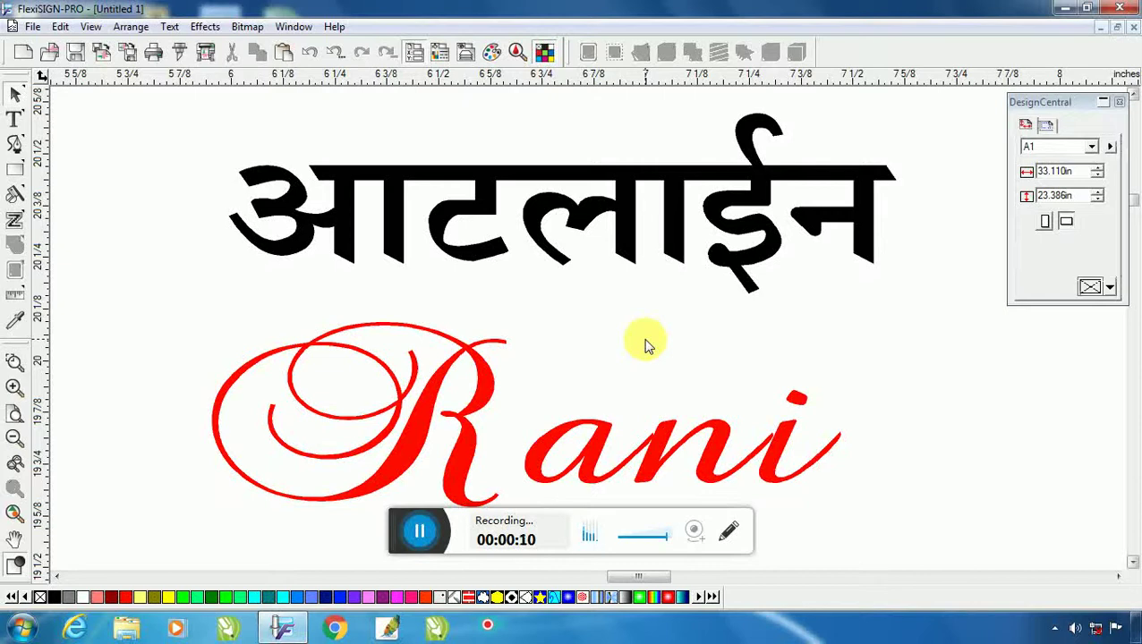
Step: Delete the black Hindi text and move the red script text up into its place
scroll(598, 380, "down", 3)
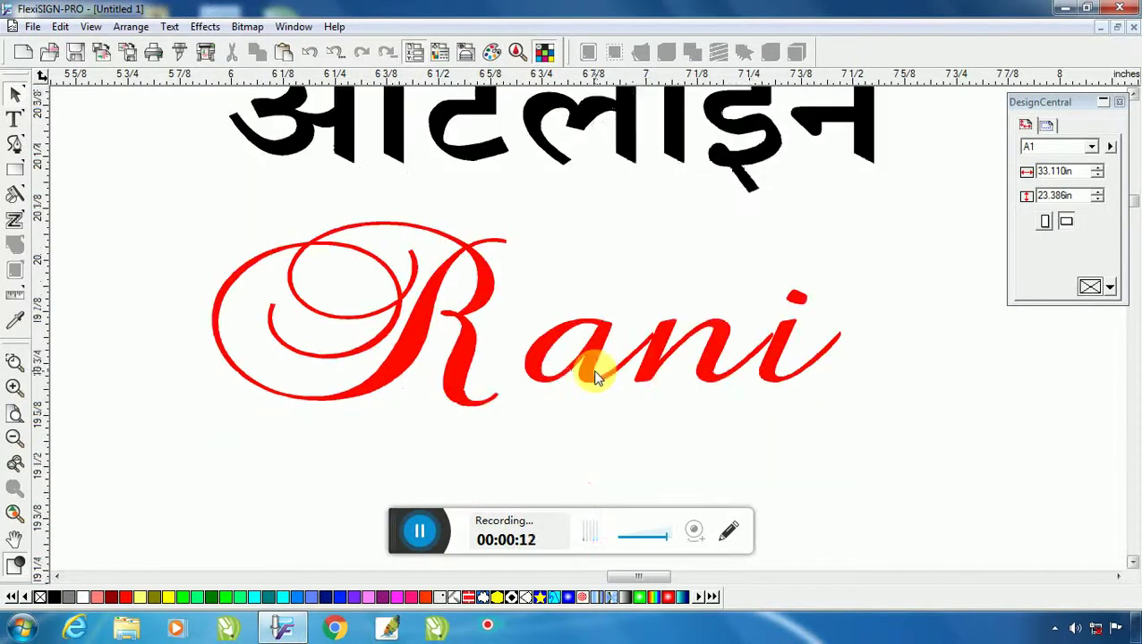
scroll(598, 379, "up", 6)
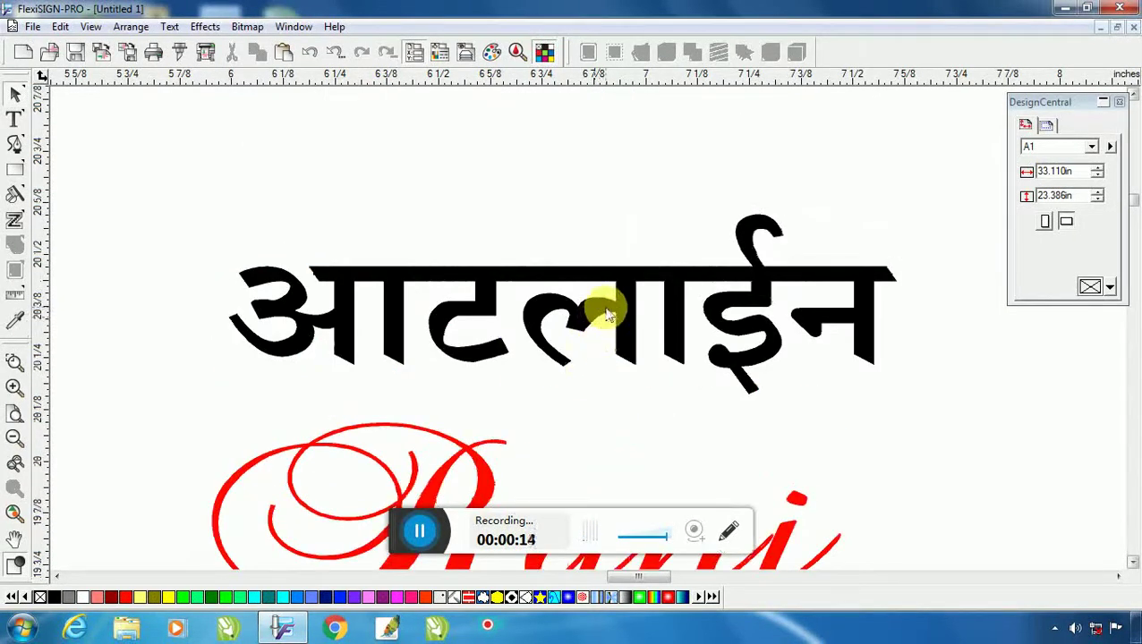
scroll(606, 314, "down", 3)
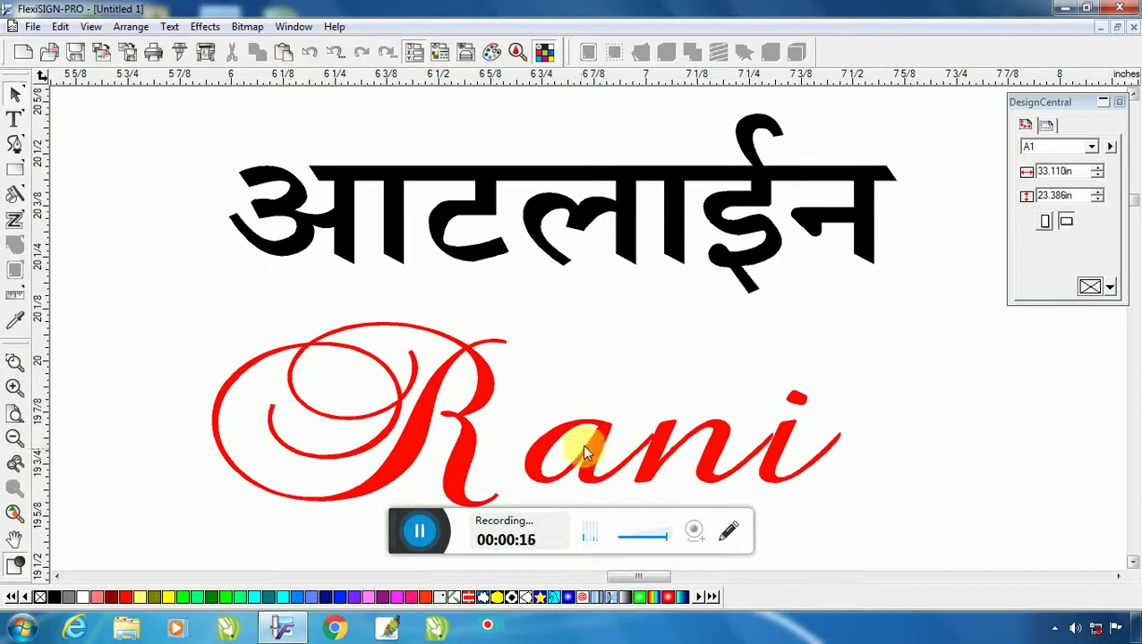
left_click(606, 439)
left_click_drag(608, 438, 600, 392)
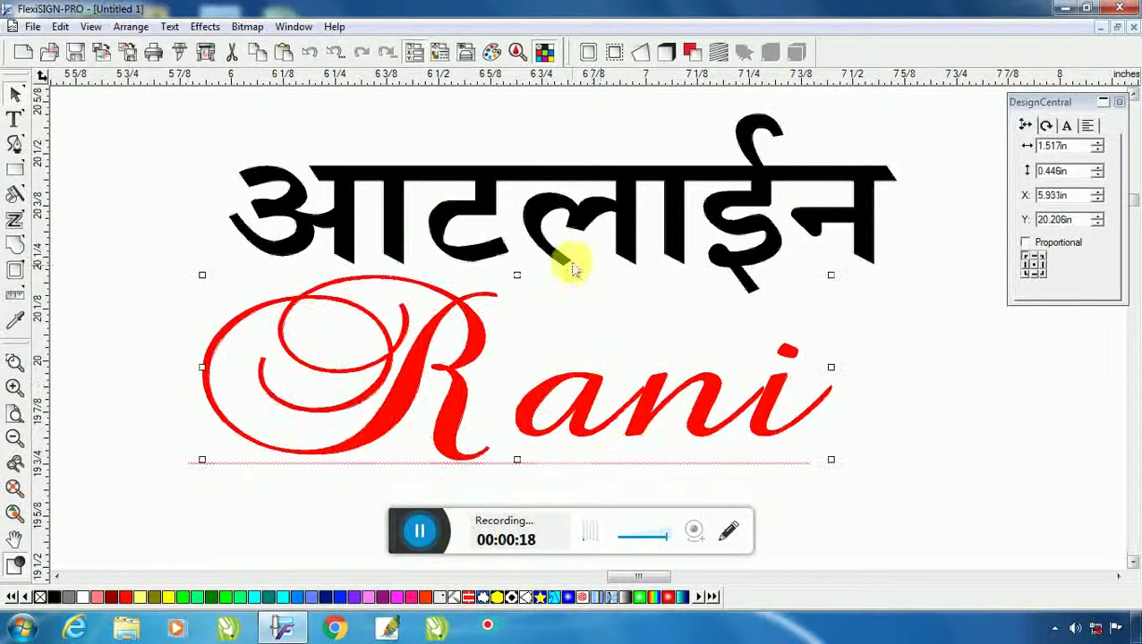
left_click(588, 223)
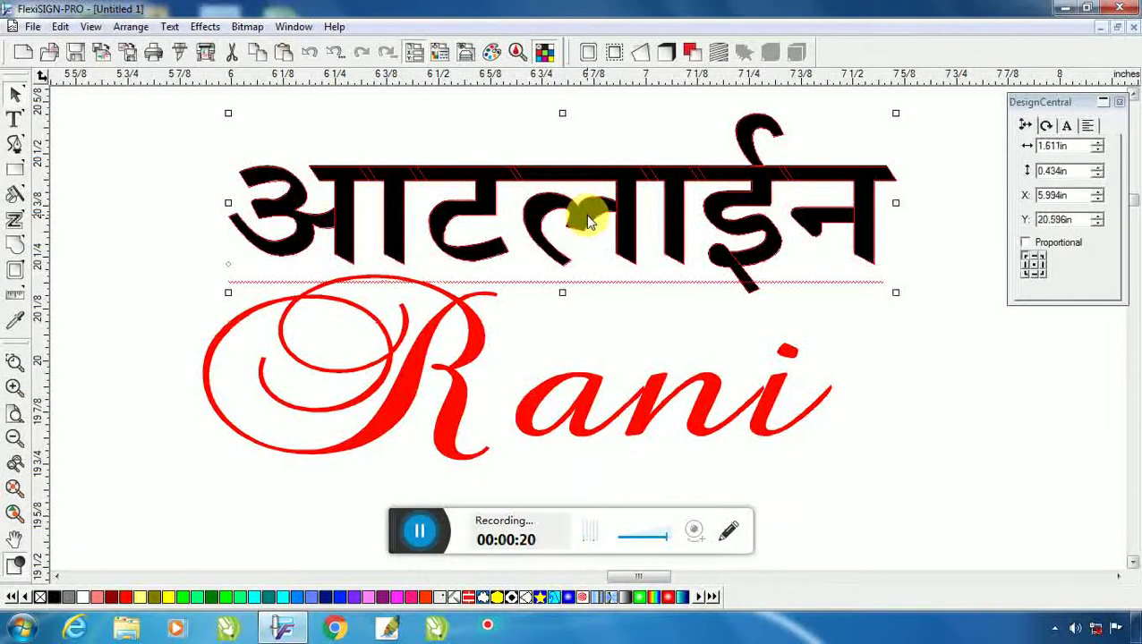
key("Delete")
left_click_drag(369, 257, 550, 269)
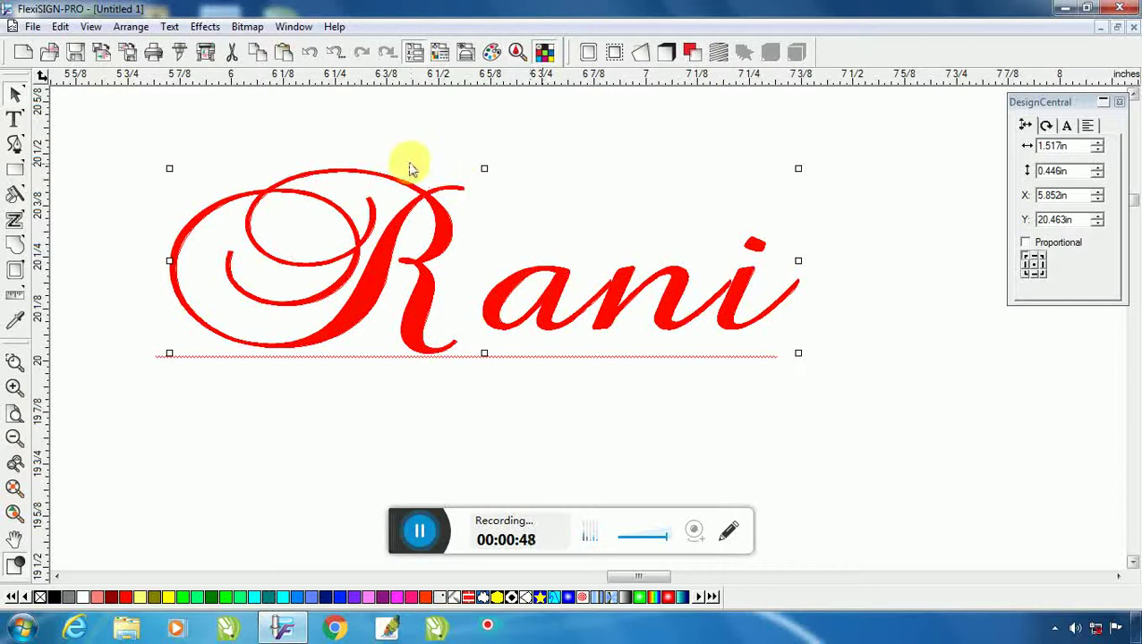
Step: Switch the display so the red script text shows as unfilled outlines
left_click(445, 219)
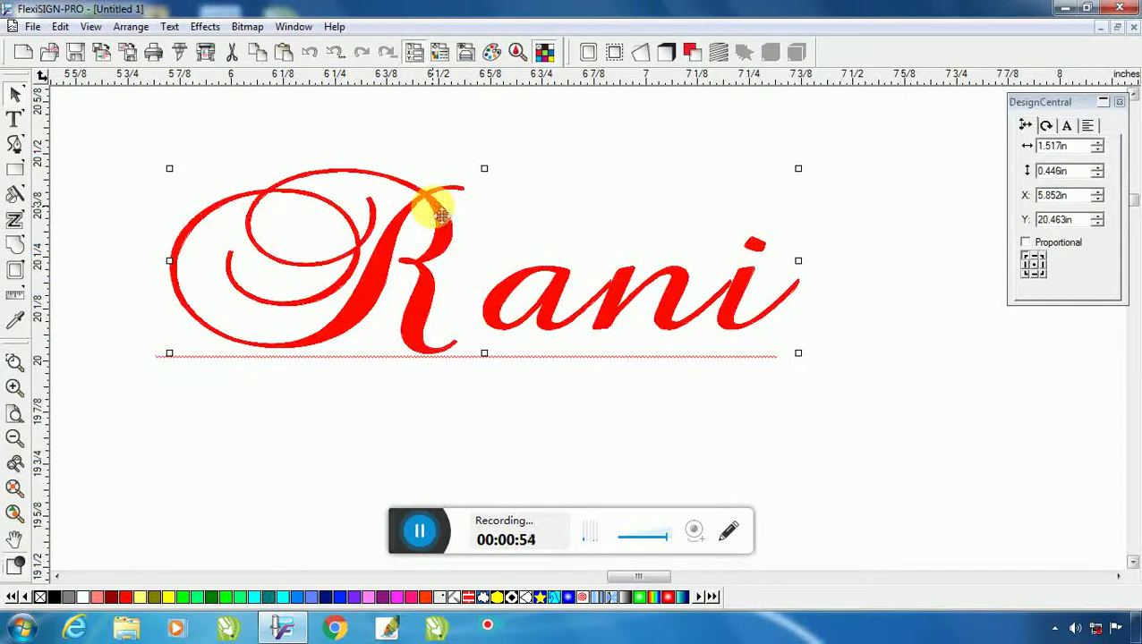
left_click_drag(445, 219, 434, 213)
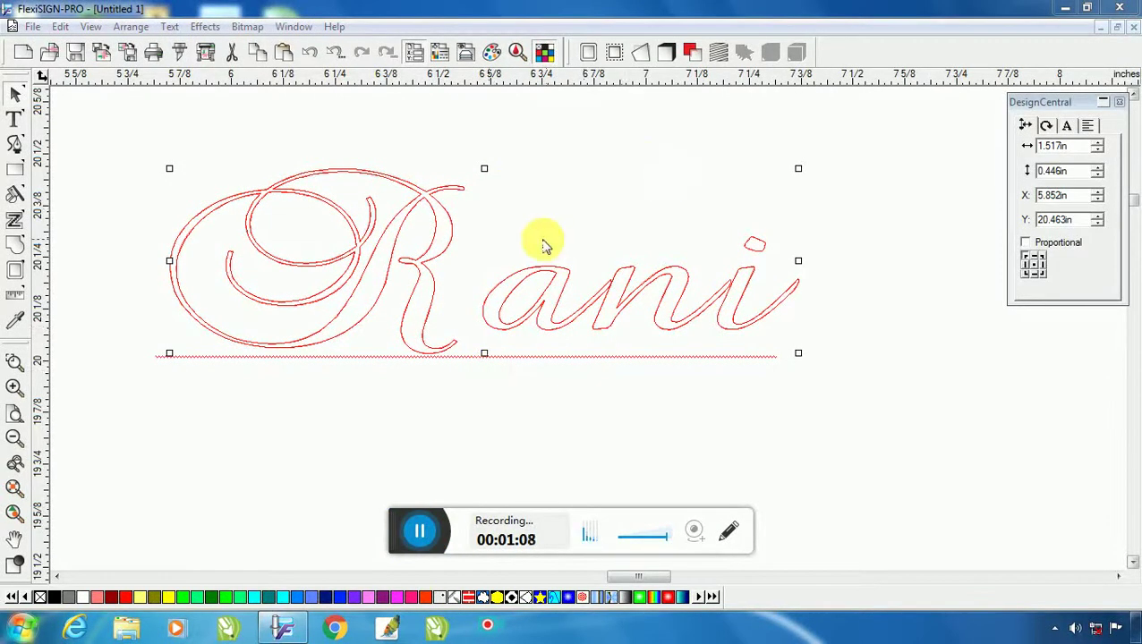
left_click_drag(544, 243, 721, 311)
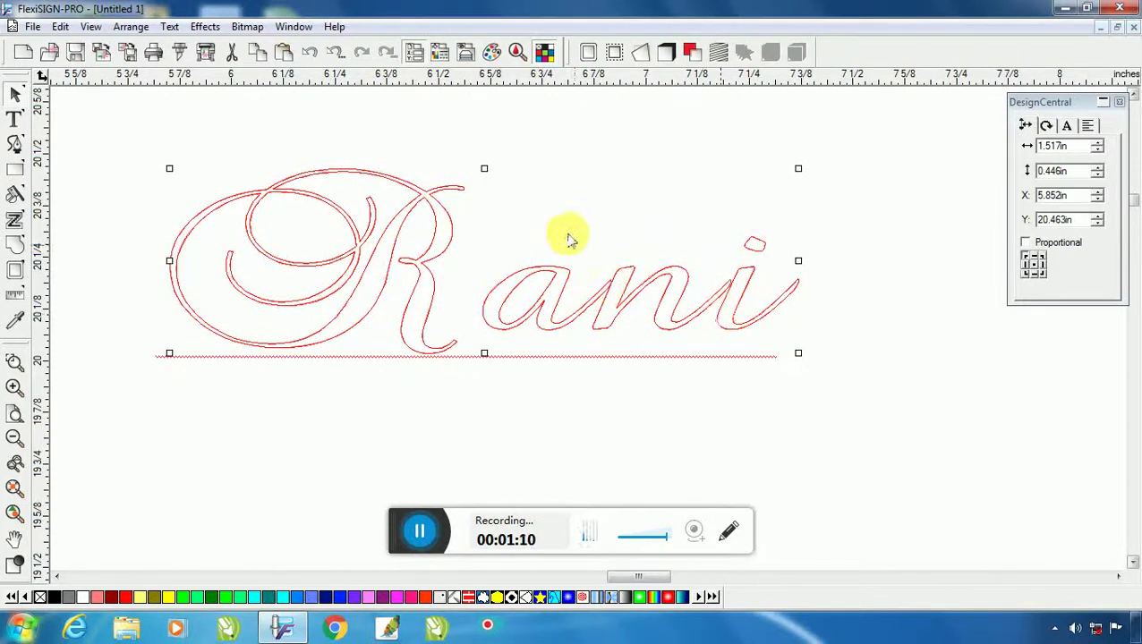
left_click(590, 56)
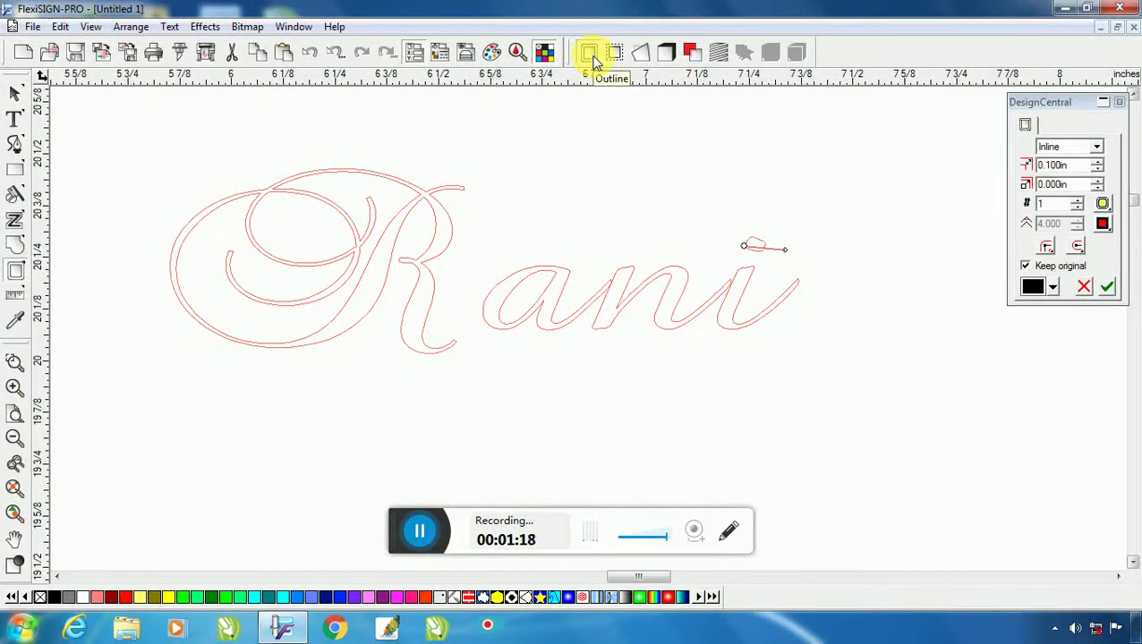
left_click(1065, 148)
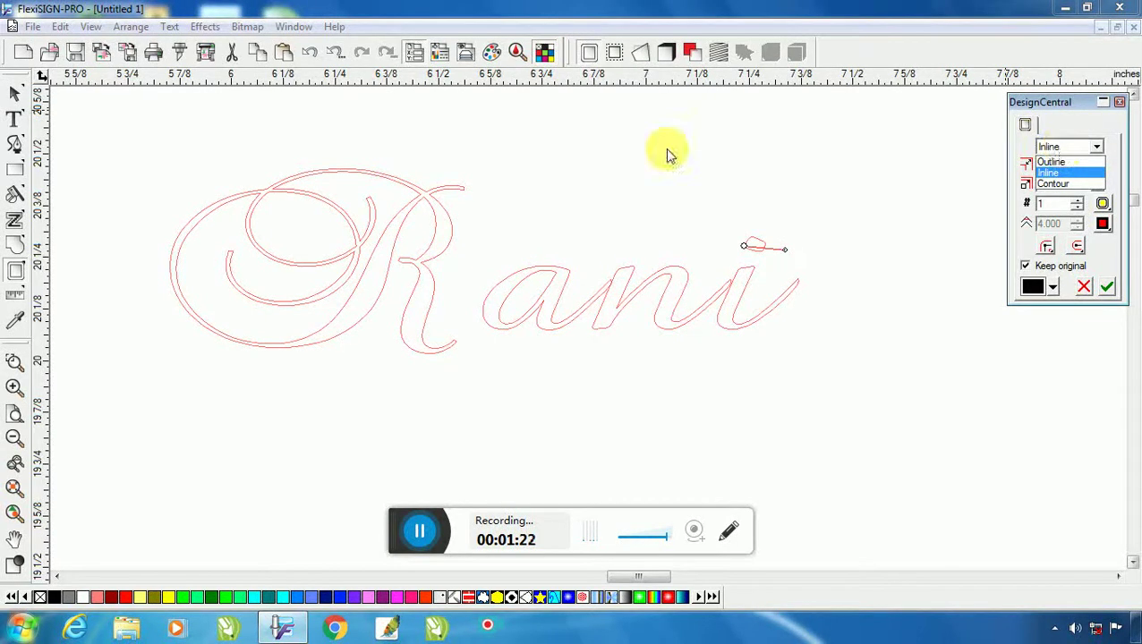
left_click(15, 95)
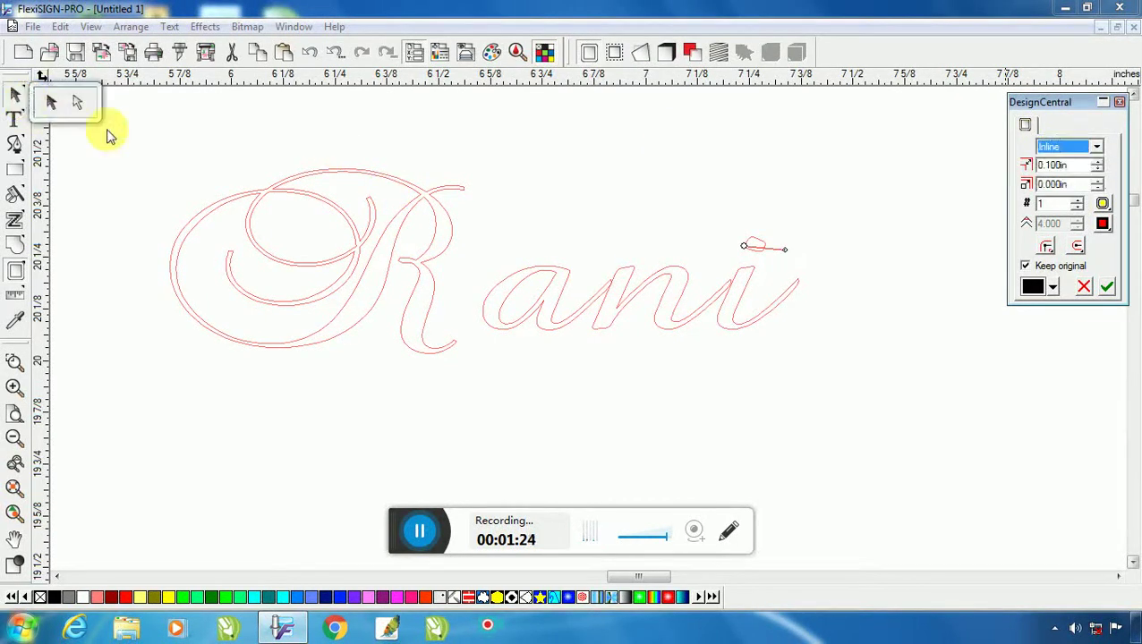
left_click(16, 95)
Step: Resize the script text to 5 in wide and 1.5 in high
left_click(454, 286)
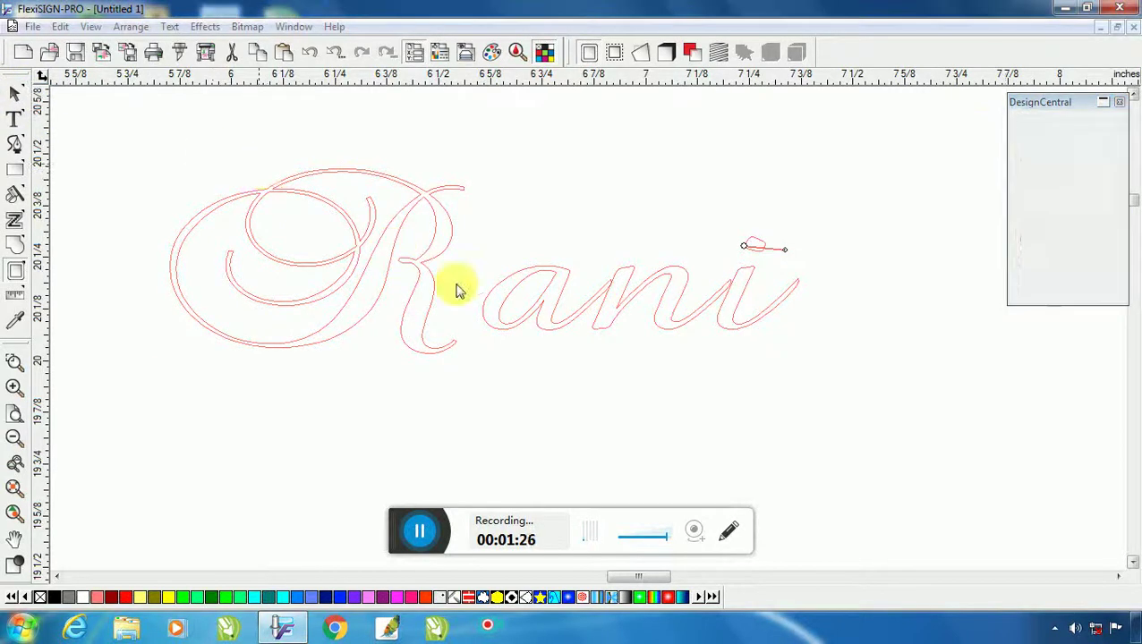
double_click(1065, 146)
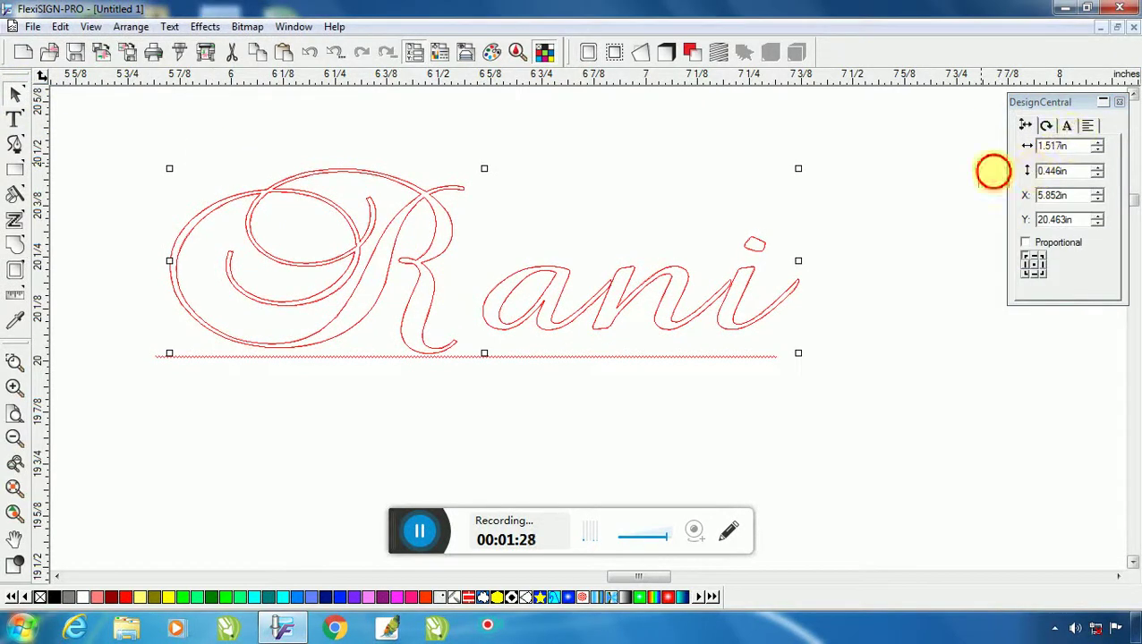
type("5")
key("Return")
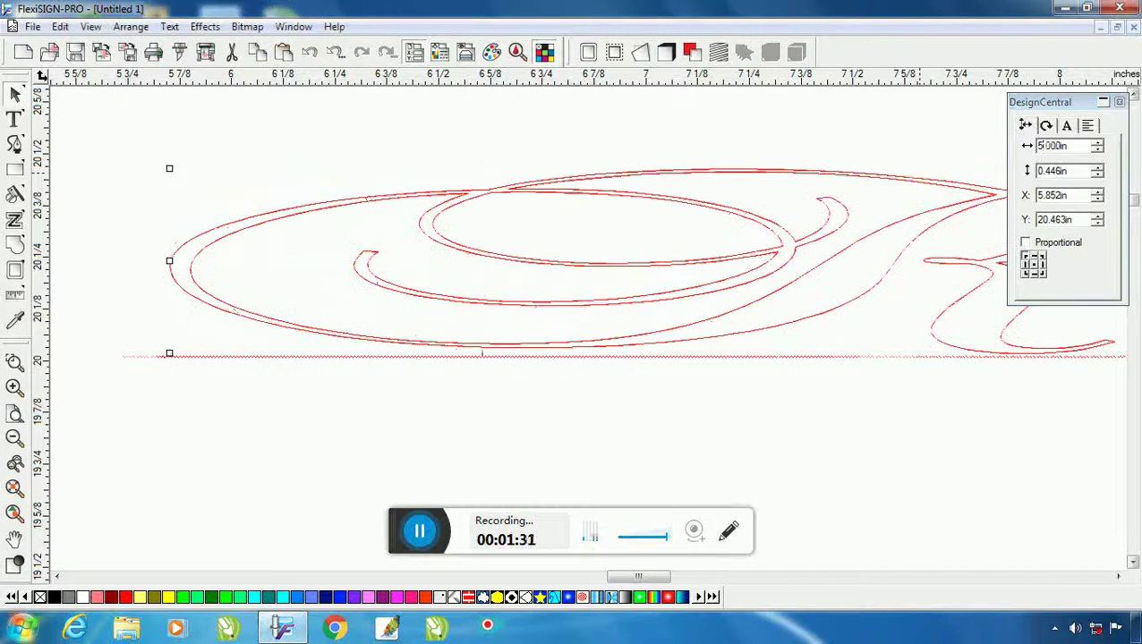
left_click(1069, 174)
left_click(1063, 174)
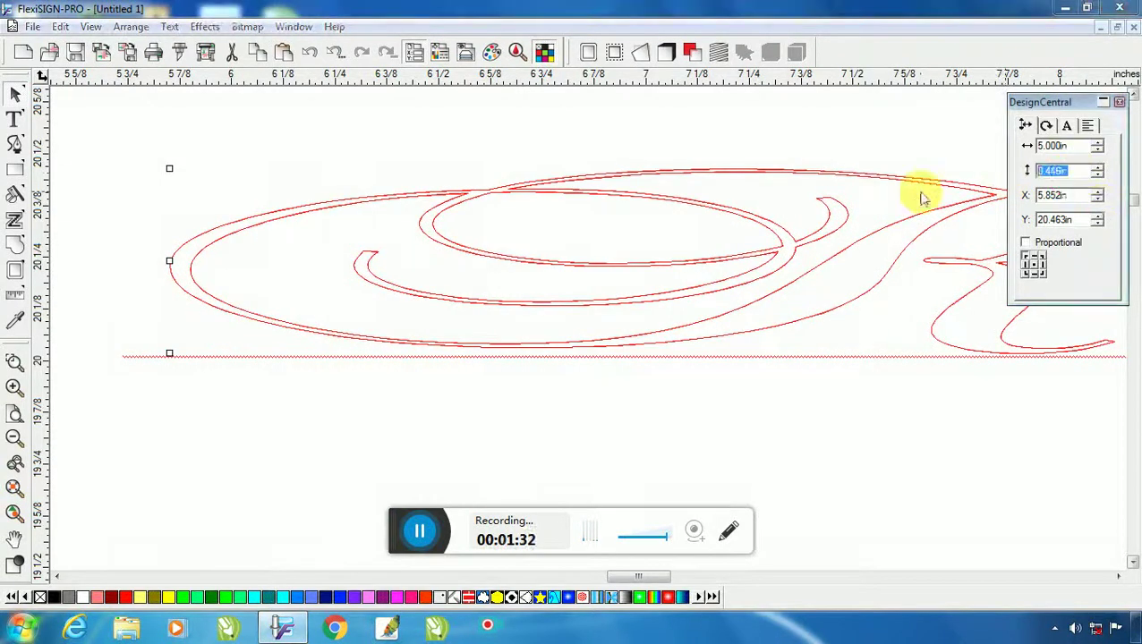
type("1.5")
key("Return")
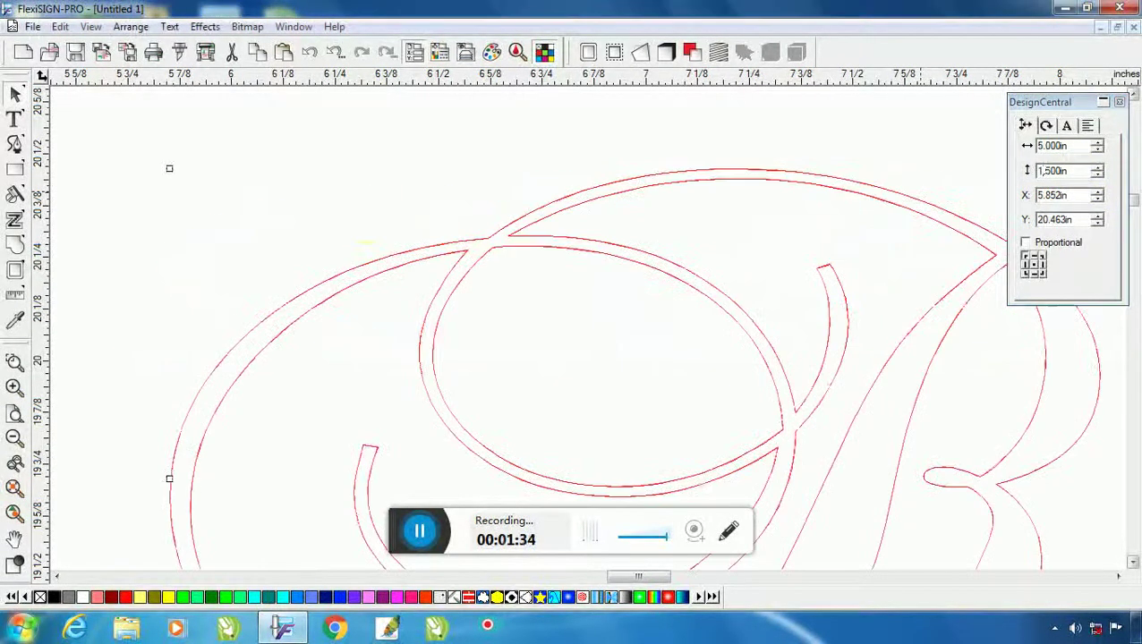
Step: Apply an Outline effect of the Outline type to the script text with a 0.060 in offset
left_click(16, 490)
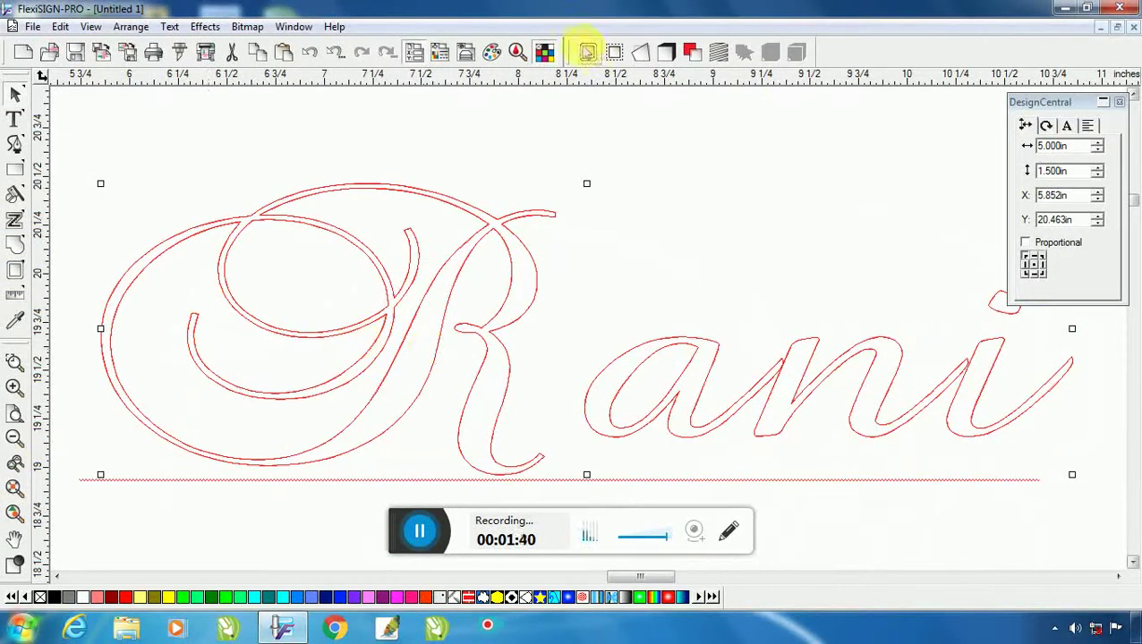
left_click(587, 52)
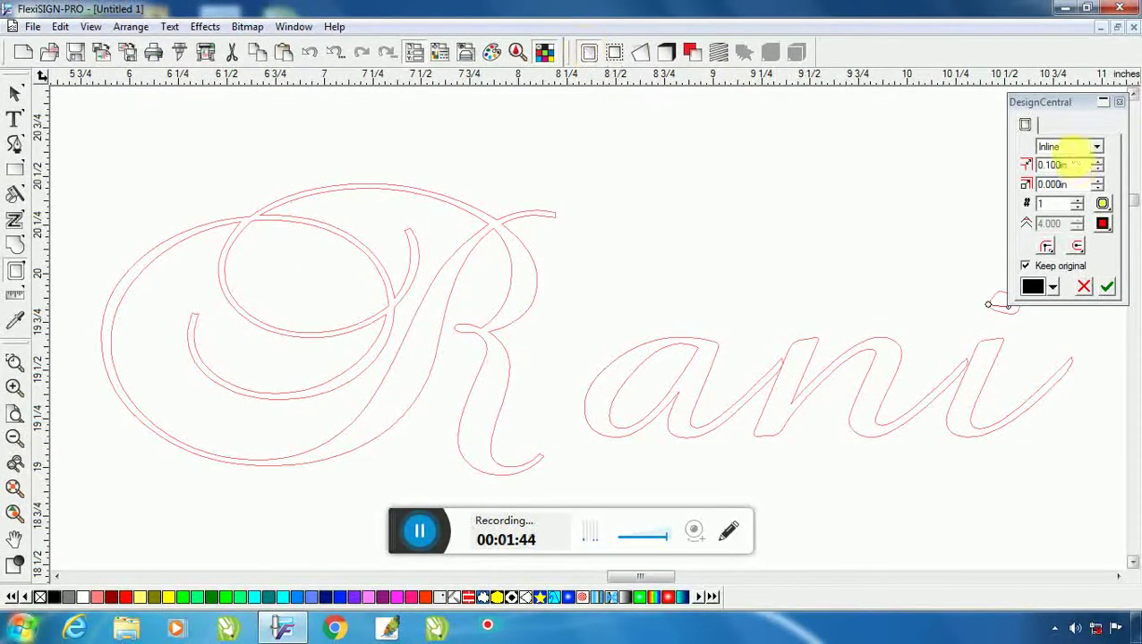
left_click(1073, 146)
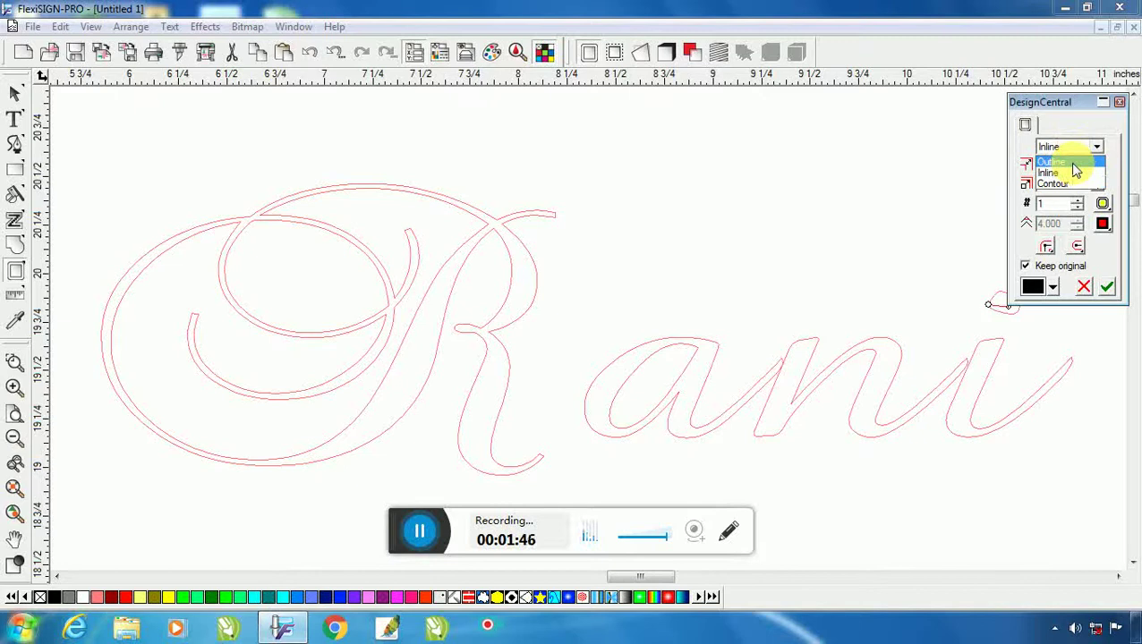
left_click(1073, 163)
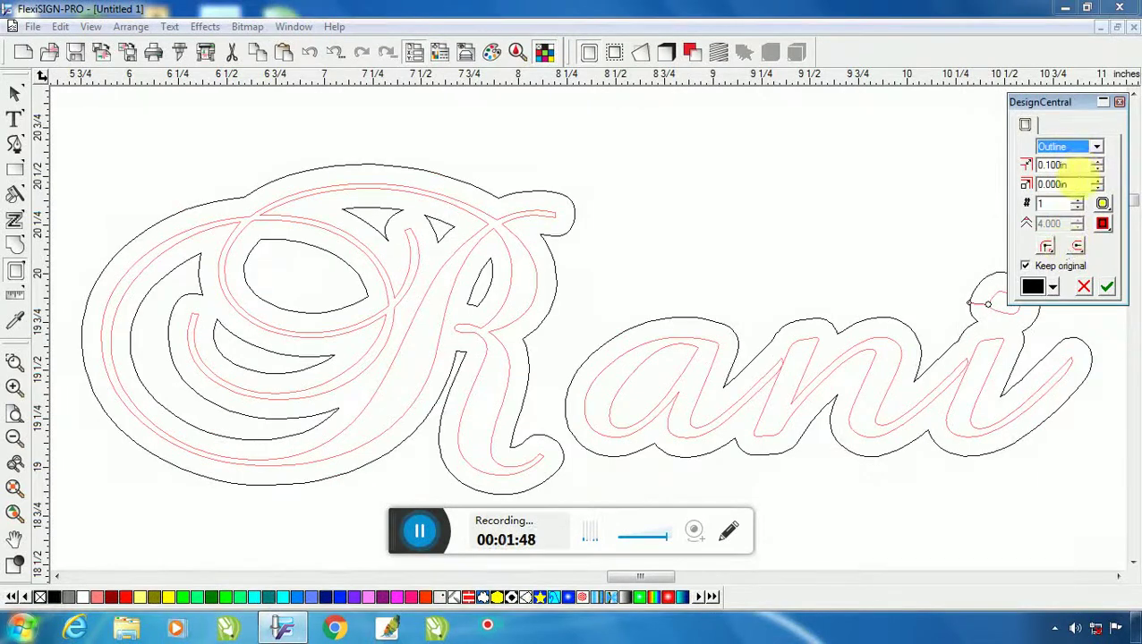
double_click(1069, 166)
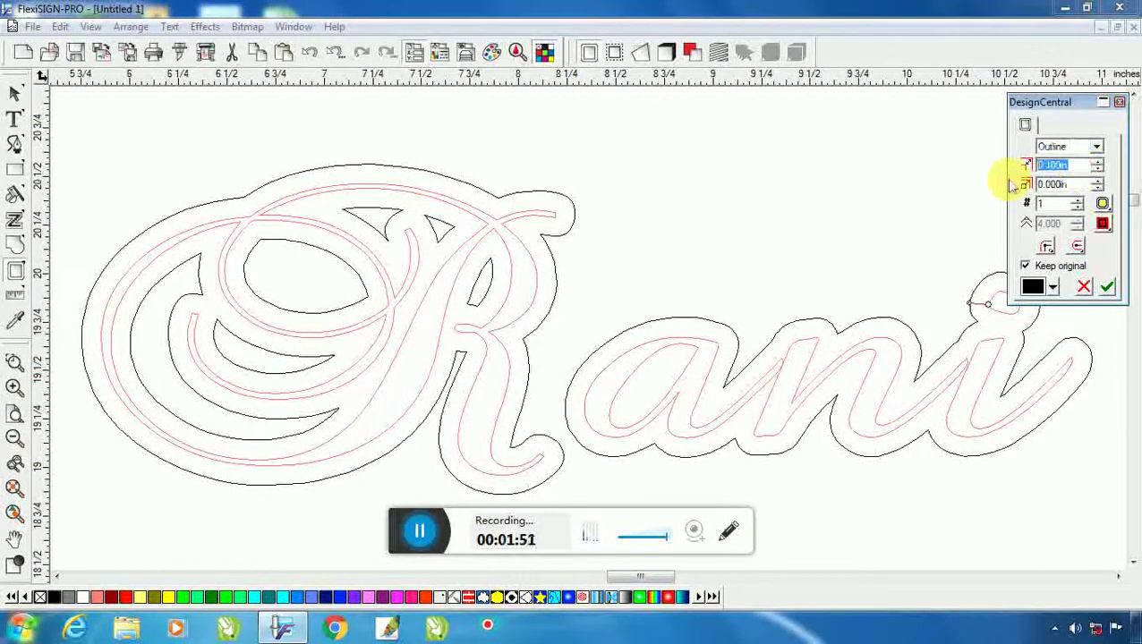
type("0")
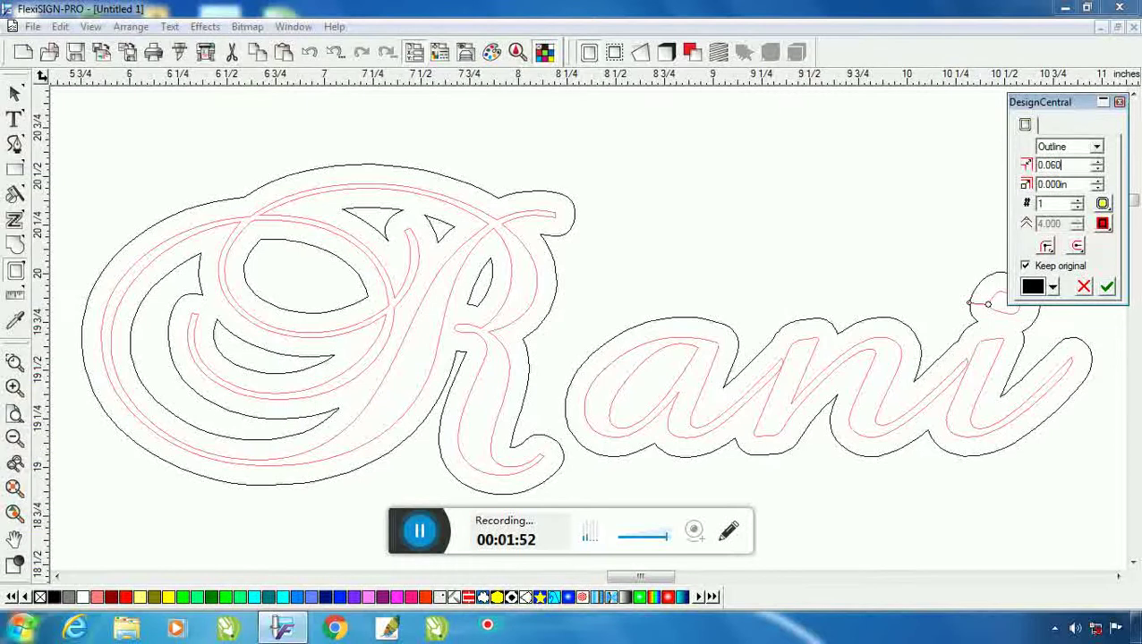
key("Return")
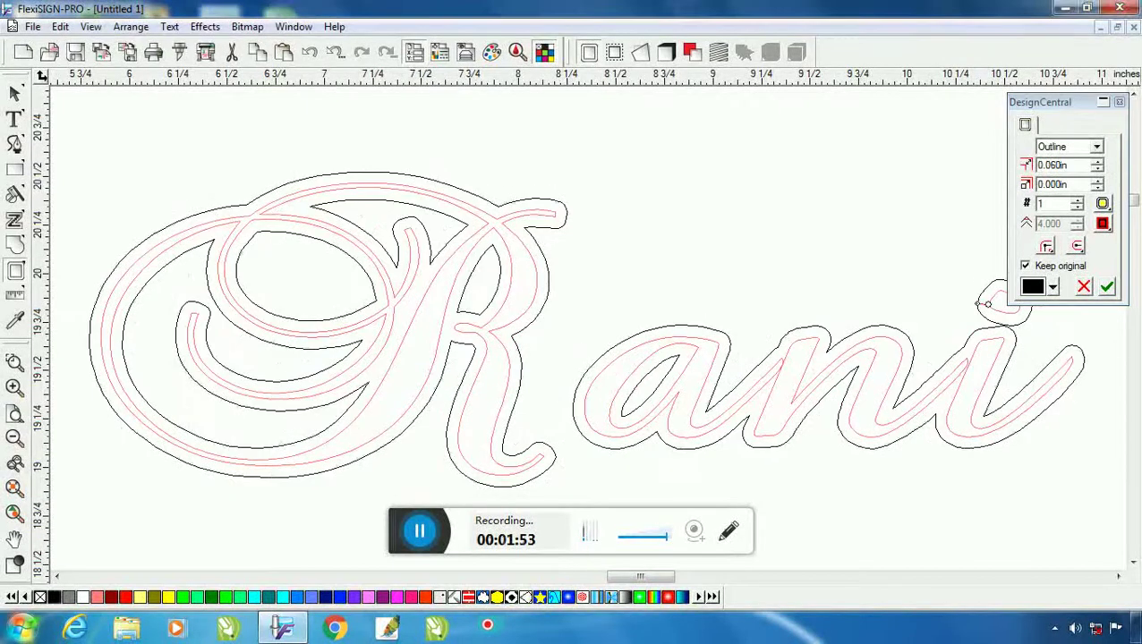
left_click(1107, 287)
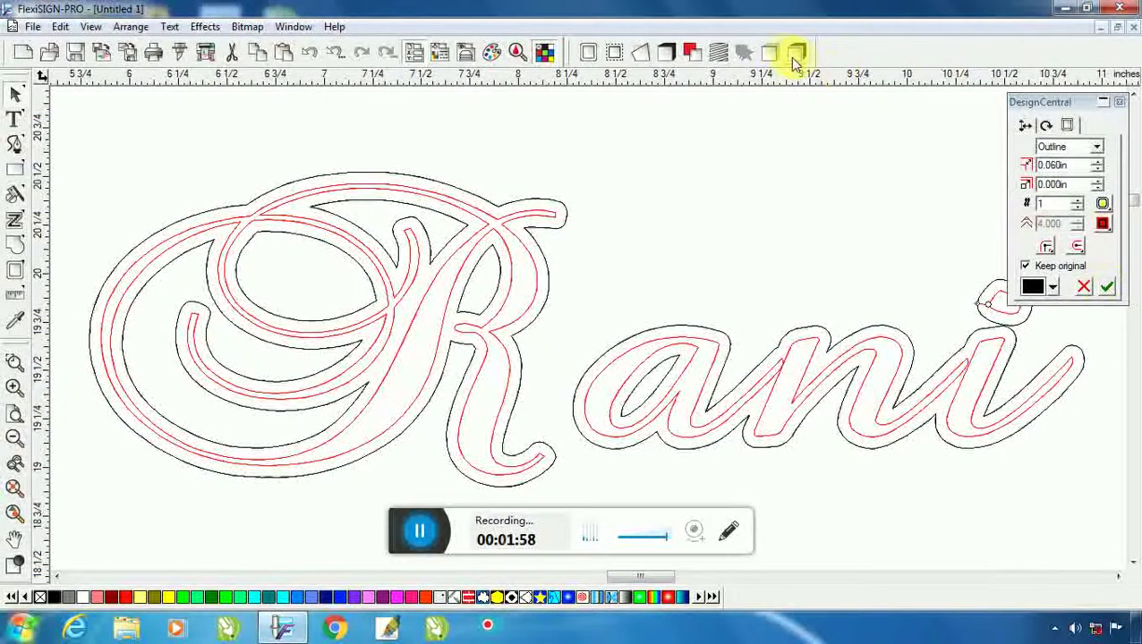
Step: Separate the outline effect from the script text and delete the original inner text
left_click(797, 52)
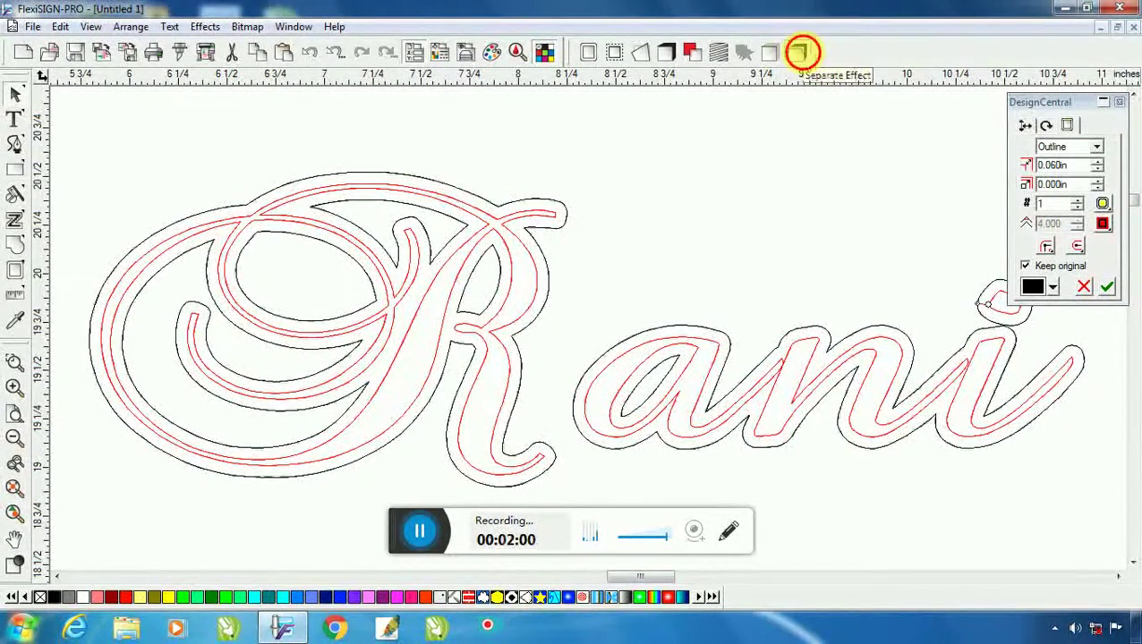
left_click(752, 215)
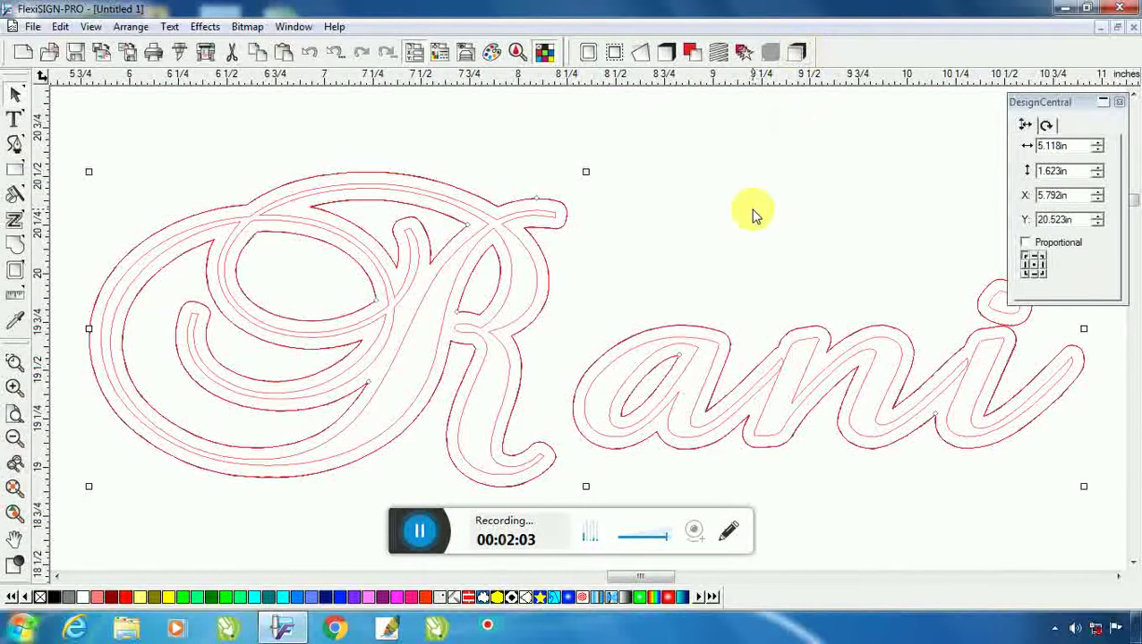
left_click(547, 222)
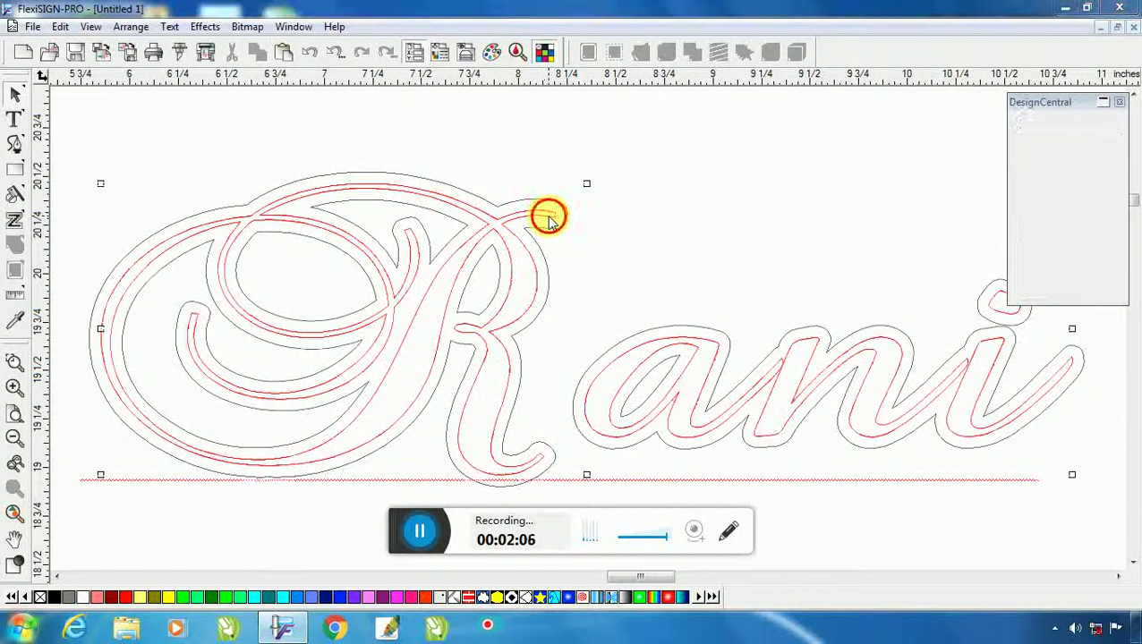
left_click(549, 220)
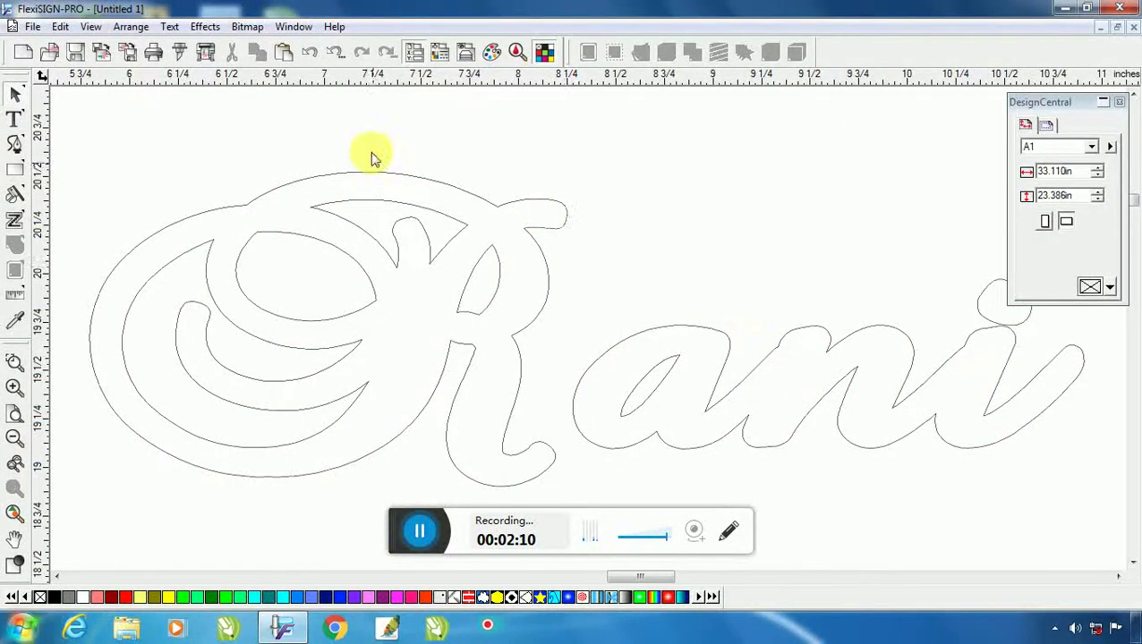
Step: Delete the remaining outline shape of the script text, leaving the page empty
left_click_drag(371, 149, 888, 398)
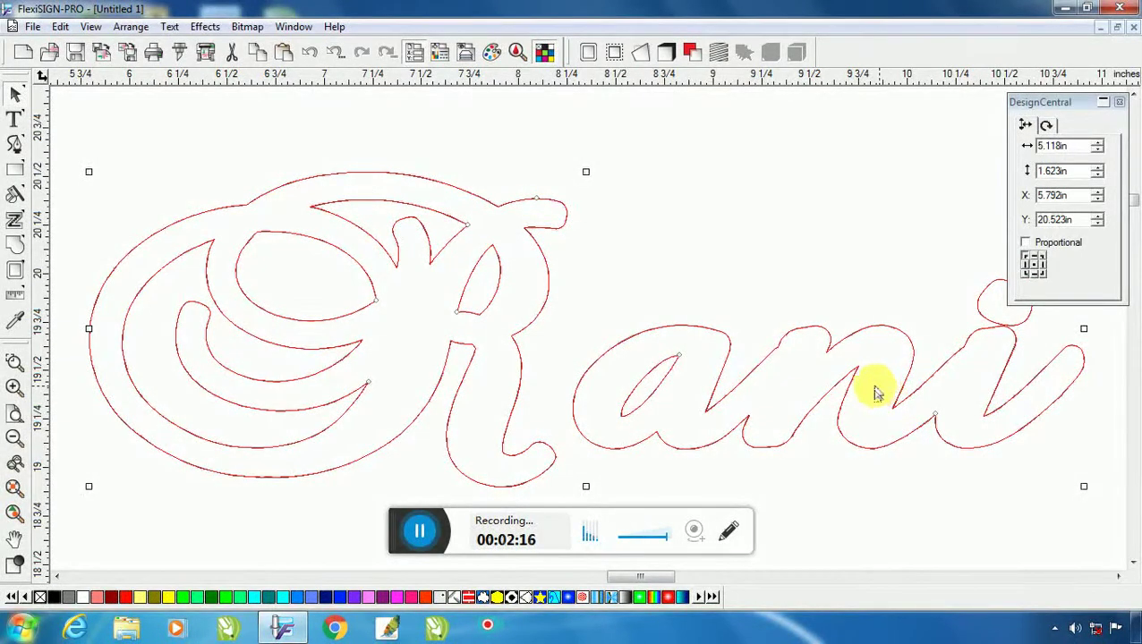
left_click_drag(489, 164, 814, 389)
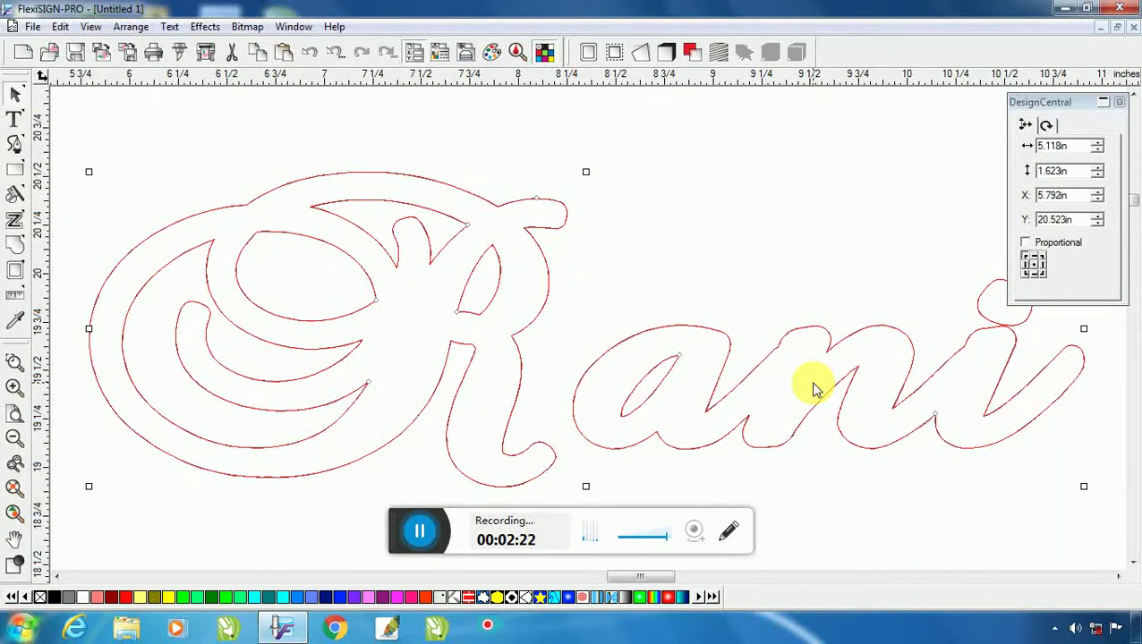
left_click_drag(513, 153, 803, 399)
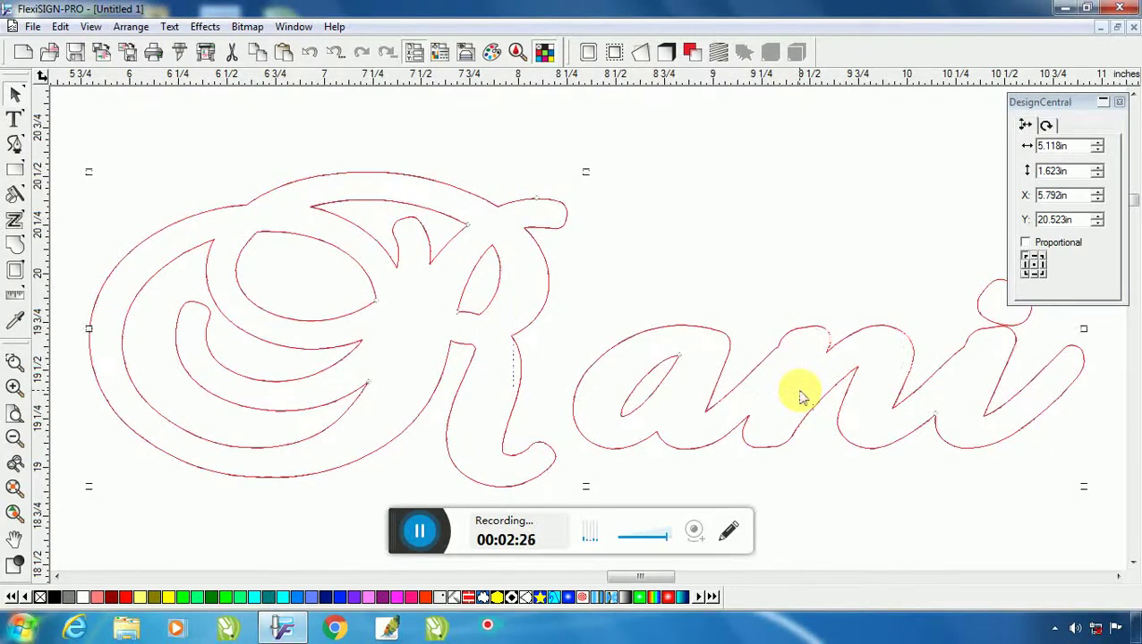
key("Delete")
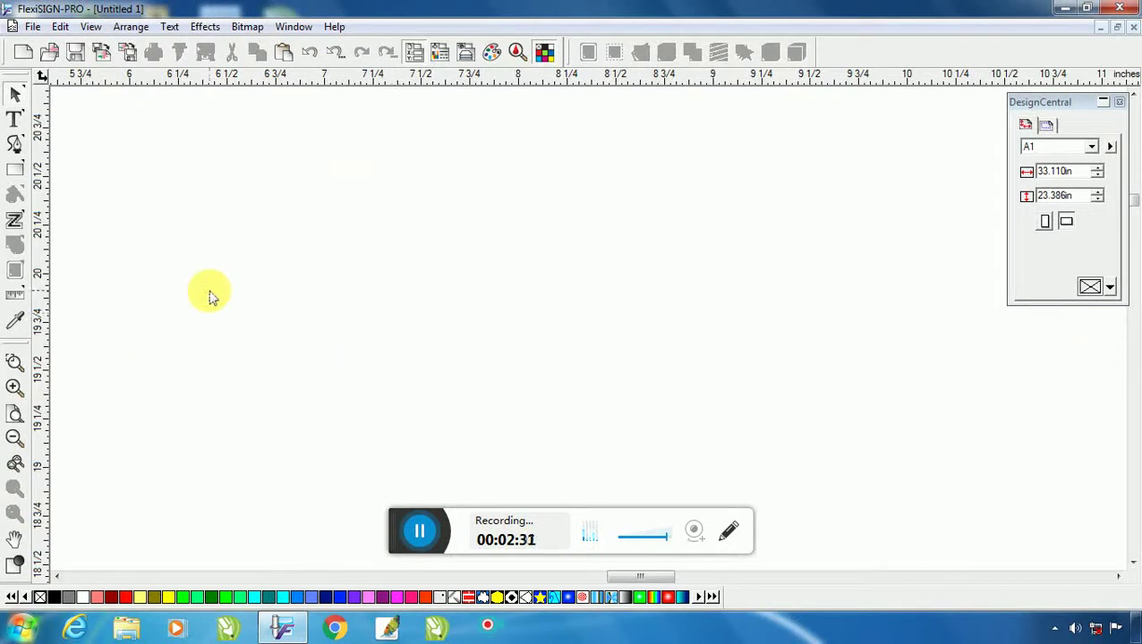
Step: Draw a rectangle about 2.47 in wide and 0.81 in high on the empty page
left_click(15, 173)
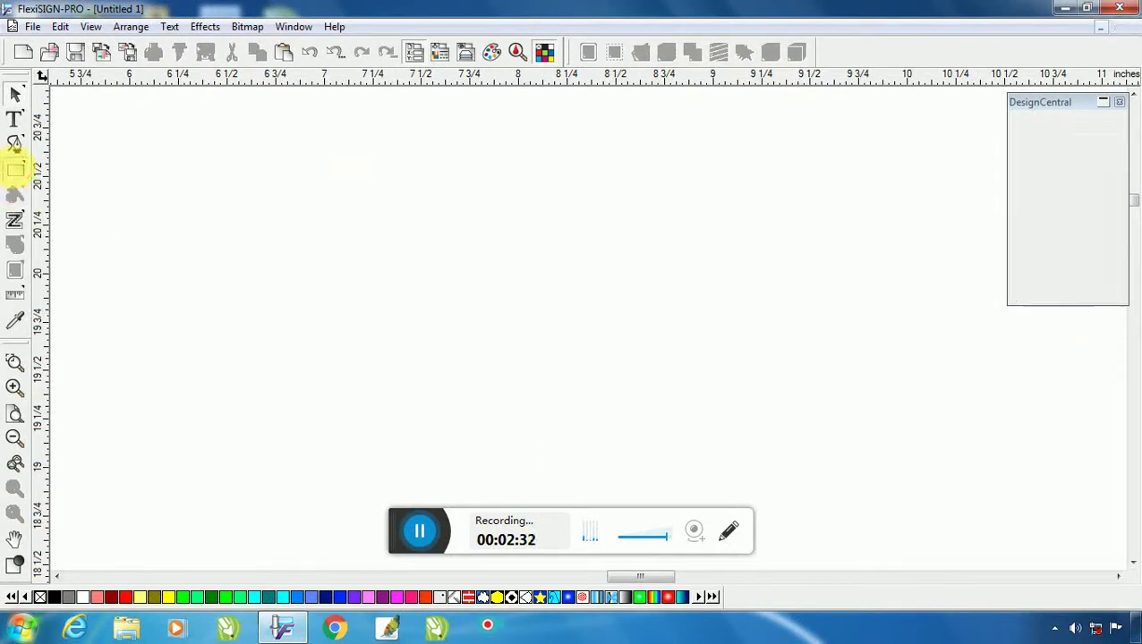
left_click_drag(255, 172, 734, 330)
left_click(16, 94)
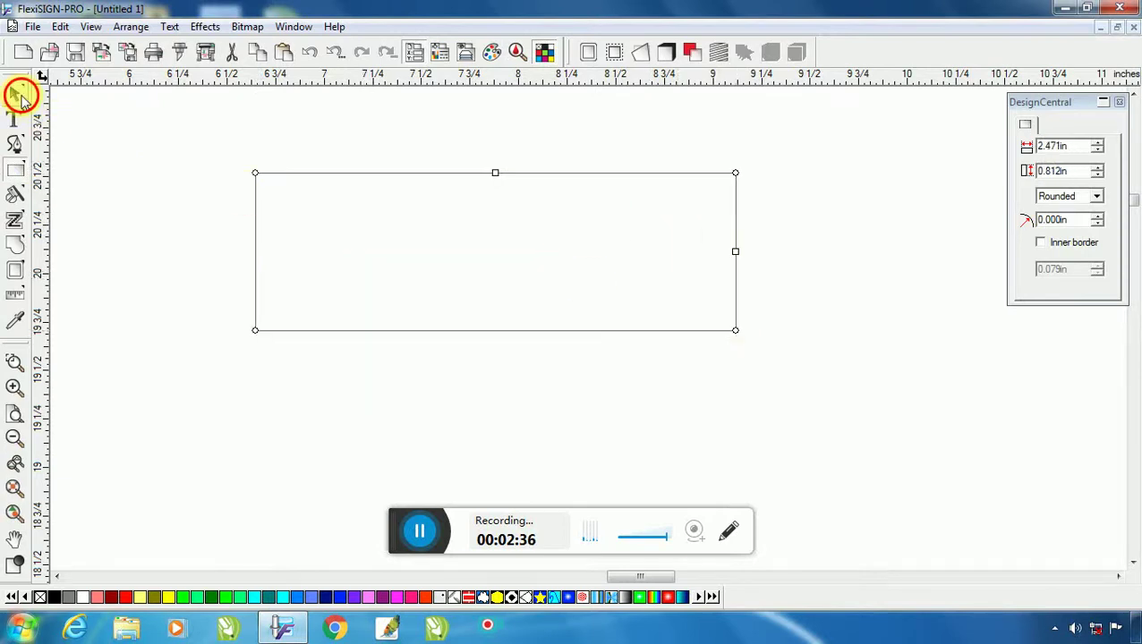
Step: Resize the rectangle to 20 in wide and 5 in high
left_click(1061, 147)
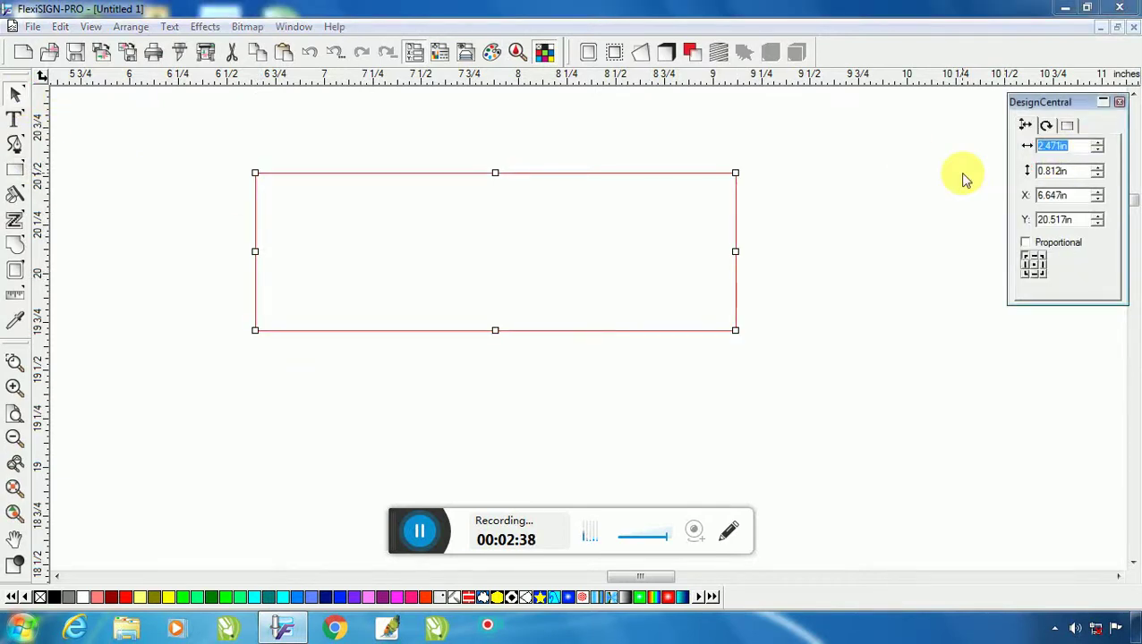
type("20")
key("Return")
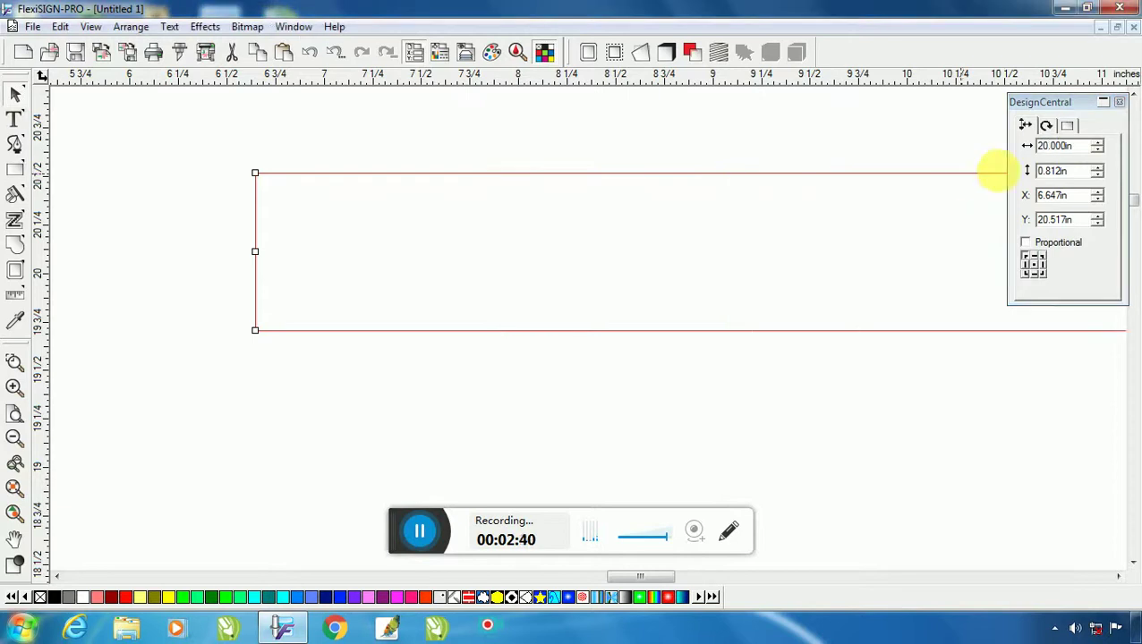
key("Tab")
type("5")
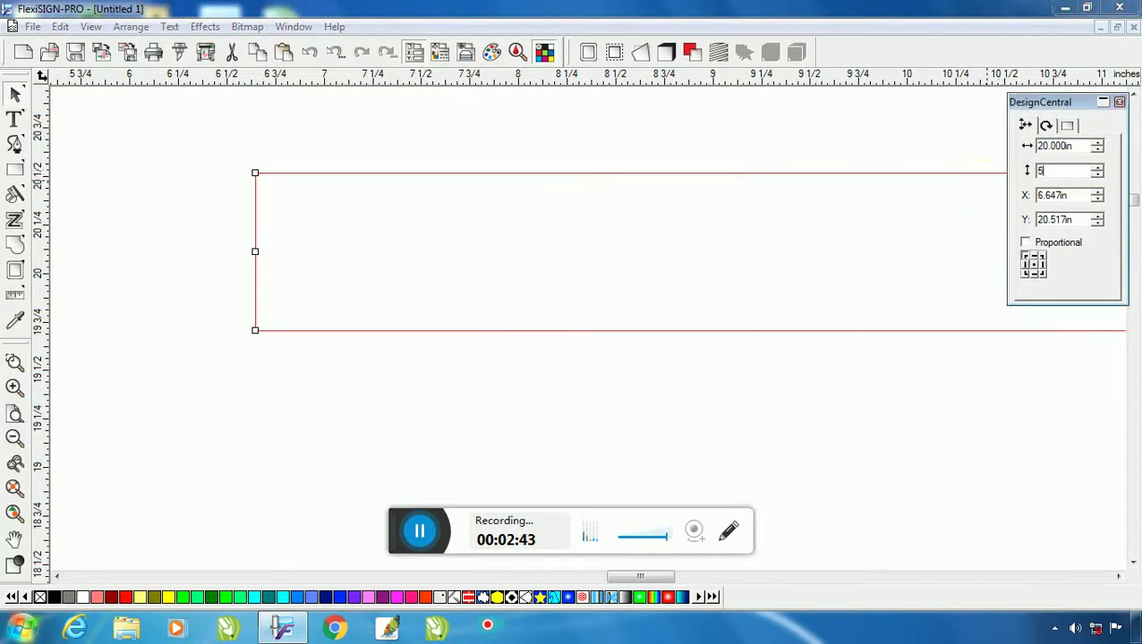
key("Return")
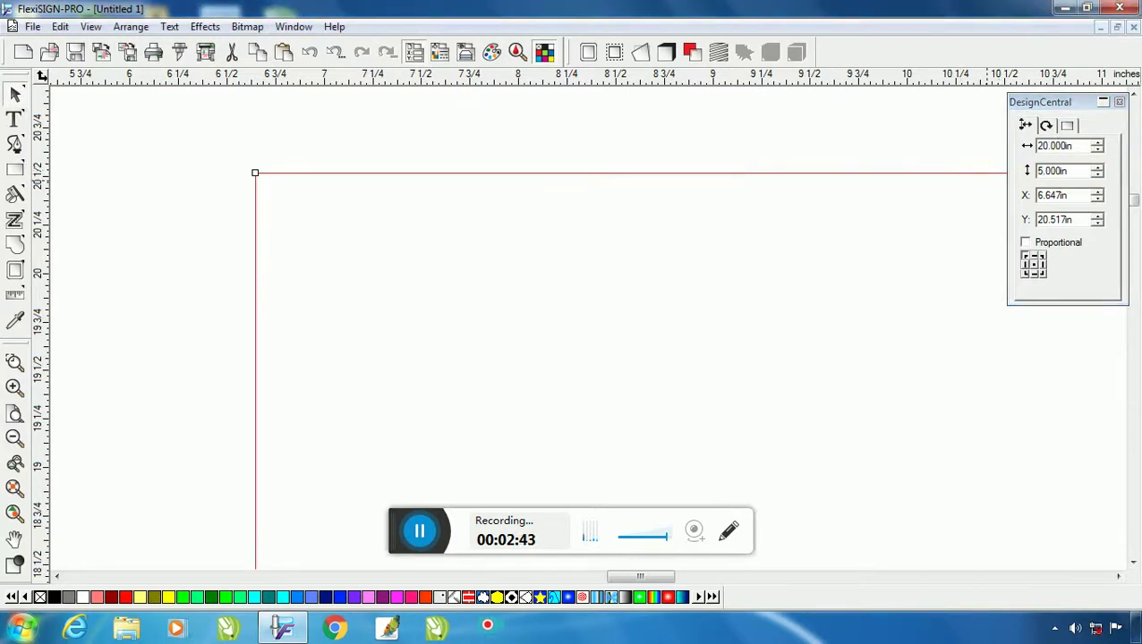
left_click(13, 490)
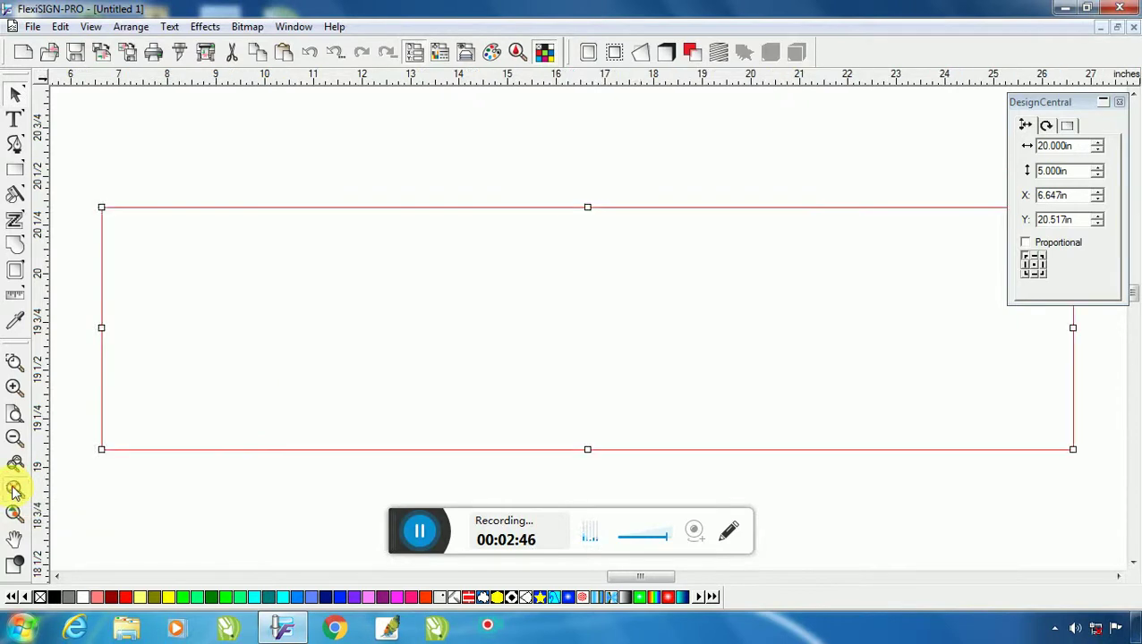
Step: Start an Outline effect of the Inline type on the rectangle
left_click_drag(430, 178, 511, 255)
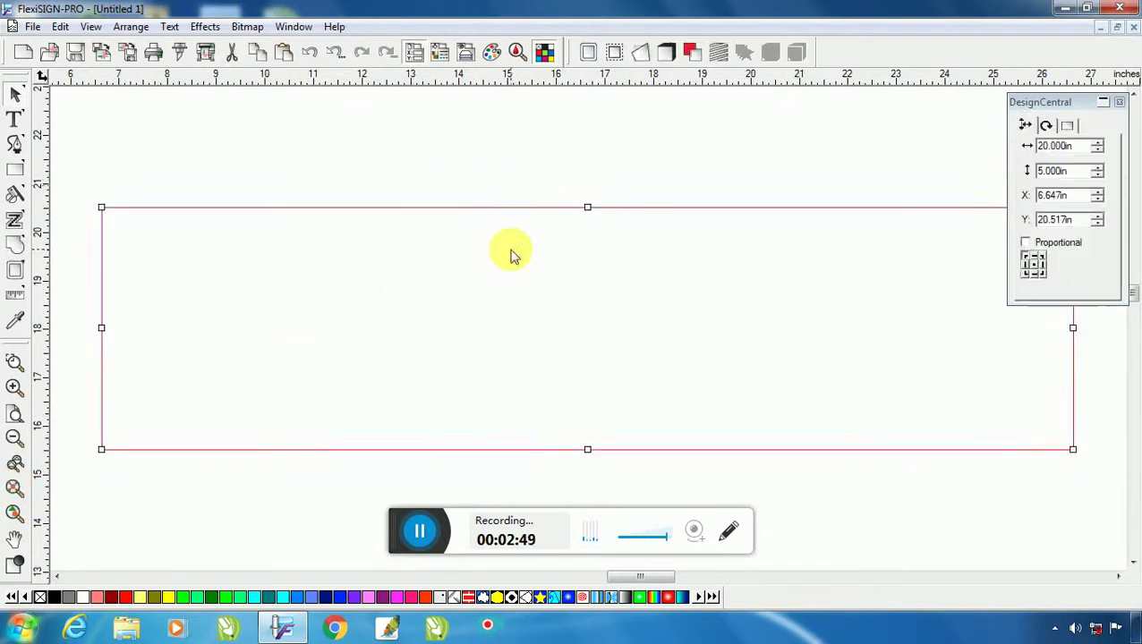
left_click(588, 54)
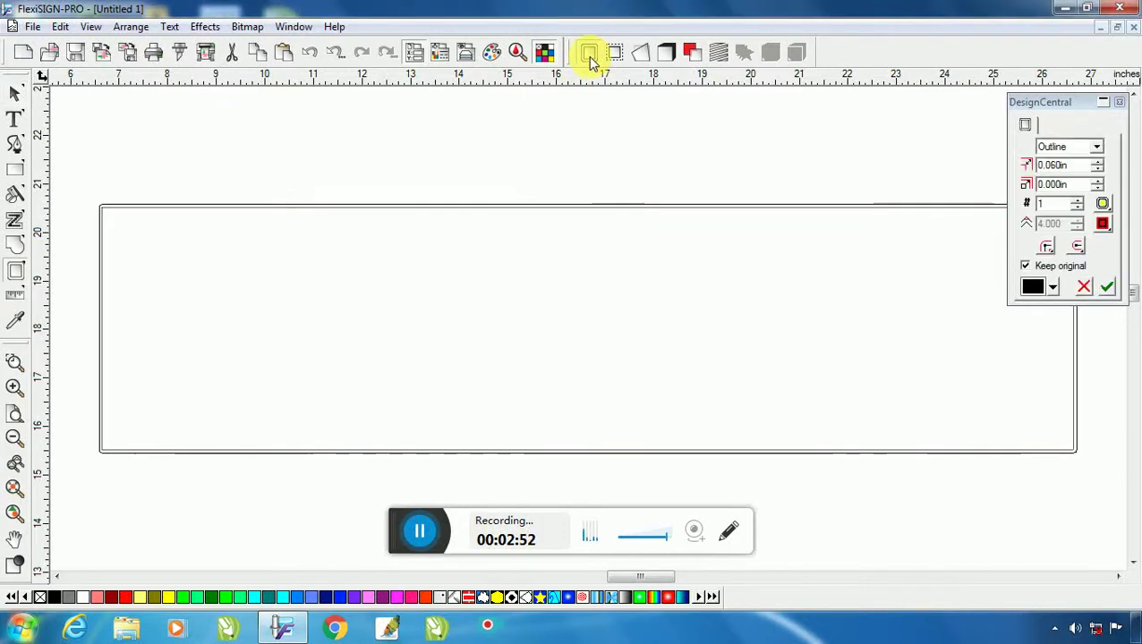
left_click(1093, 147)
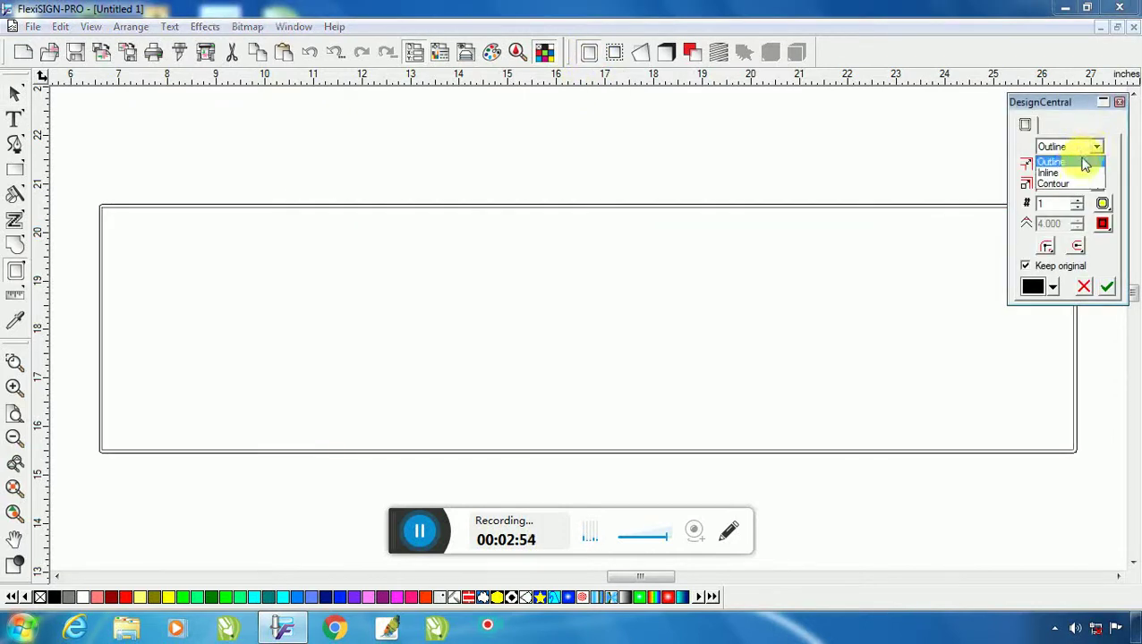
left_click(1077, 172)
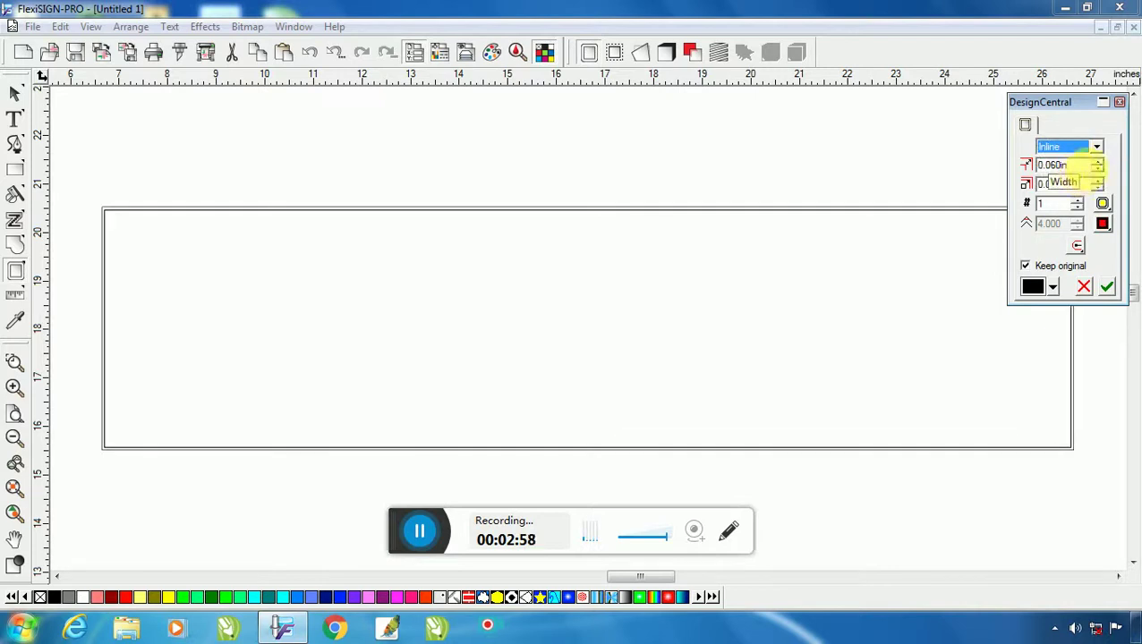
double_click(1077, 167)
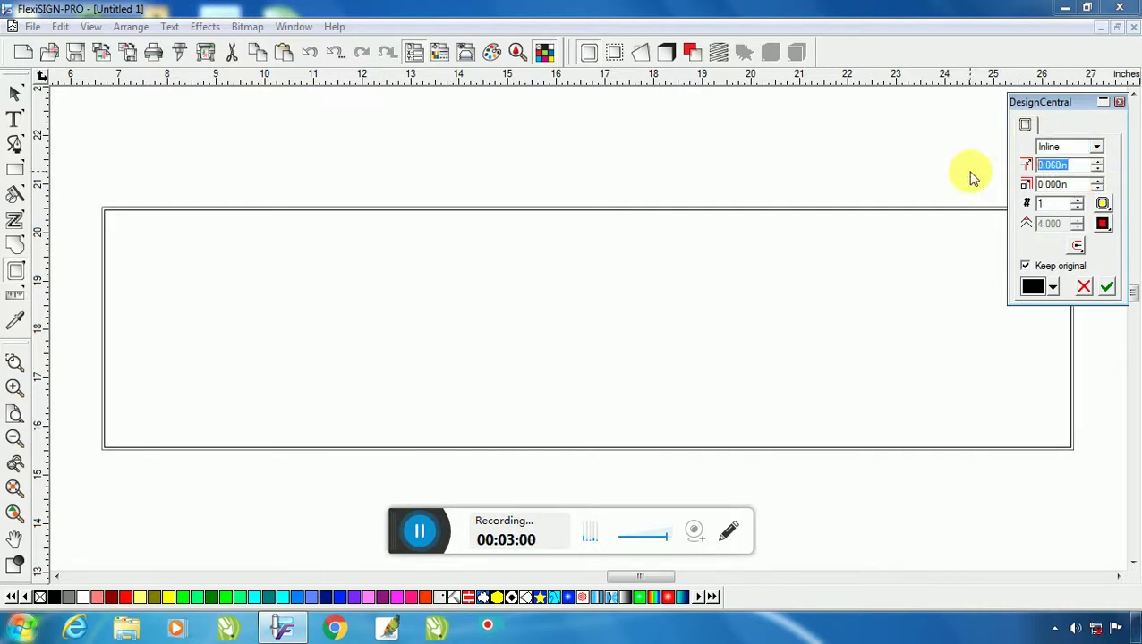
type("0.")
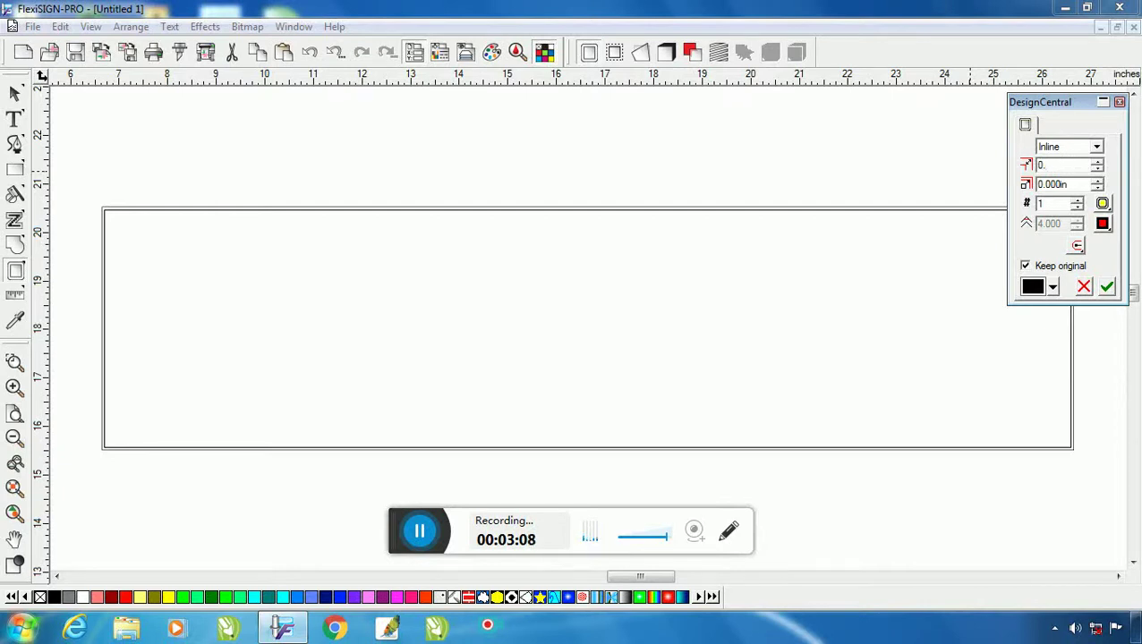
key("Return")
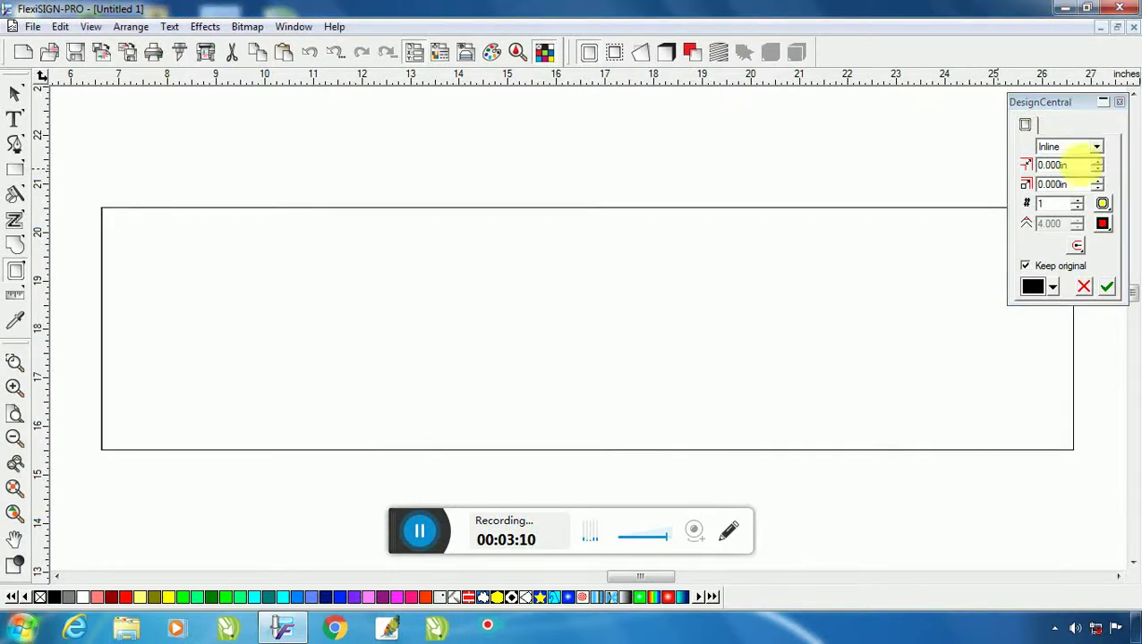
Step: Apply the inline effect with a 0.4 in width and separate it from the rectangle
double_click(1084, 166)
type("0")
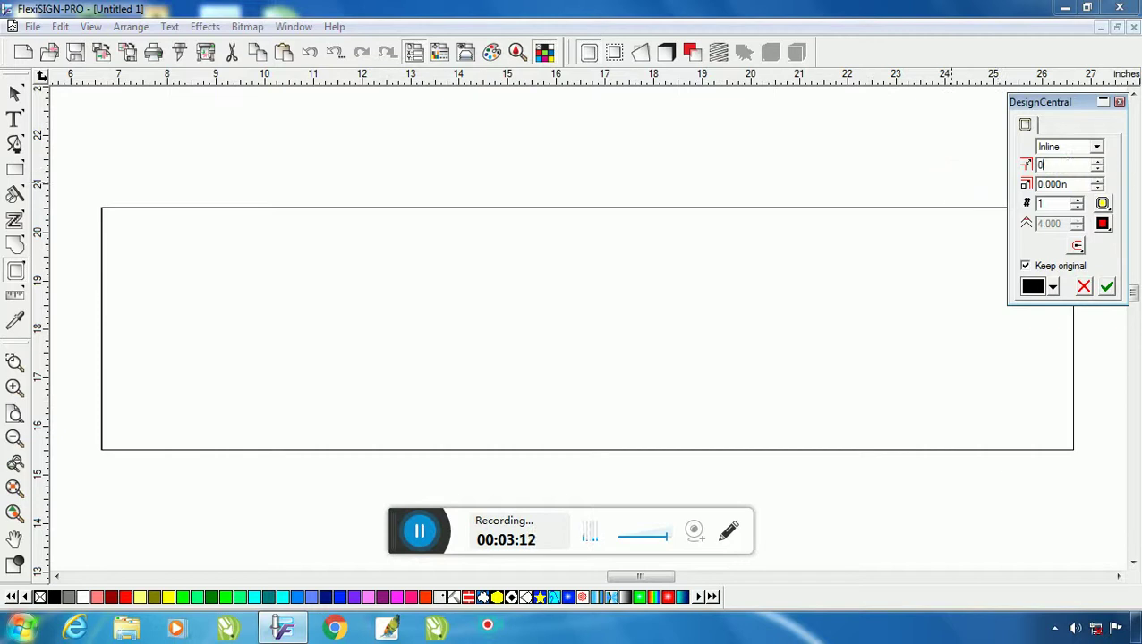
type(".4")
key("Return")
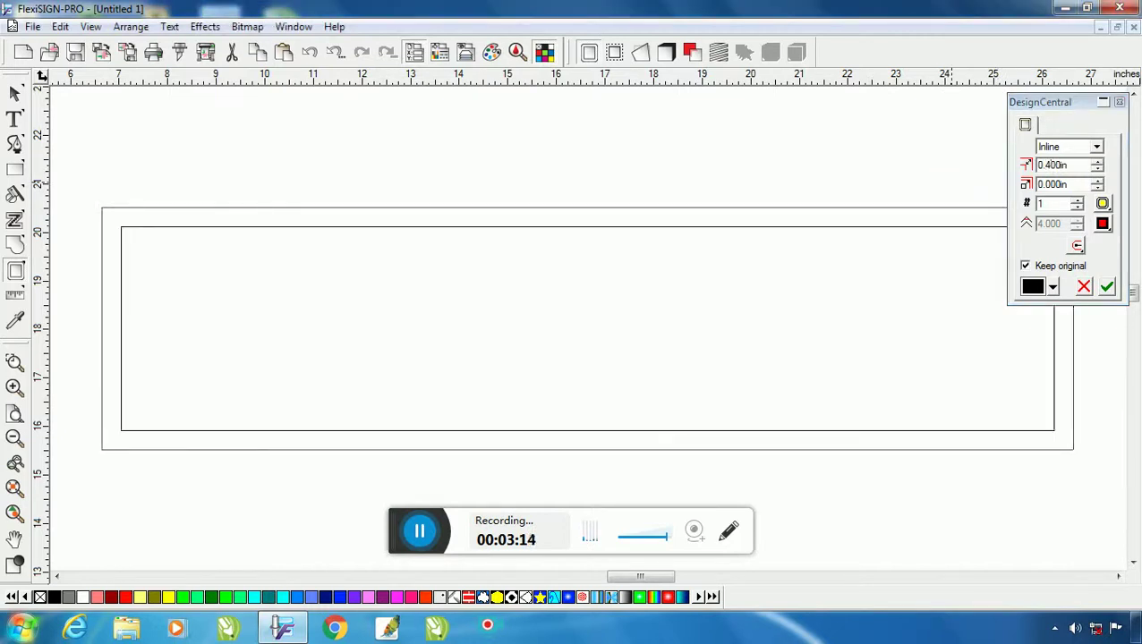
left_click(1108, 287)
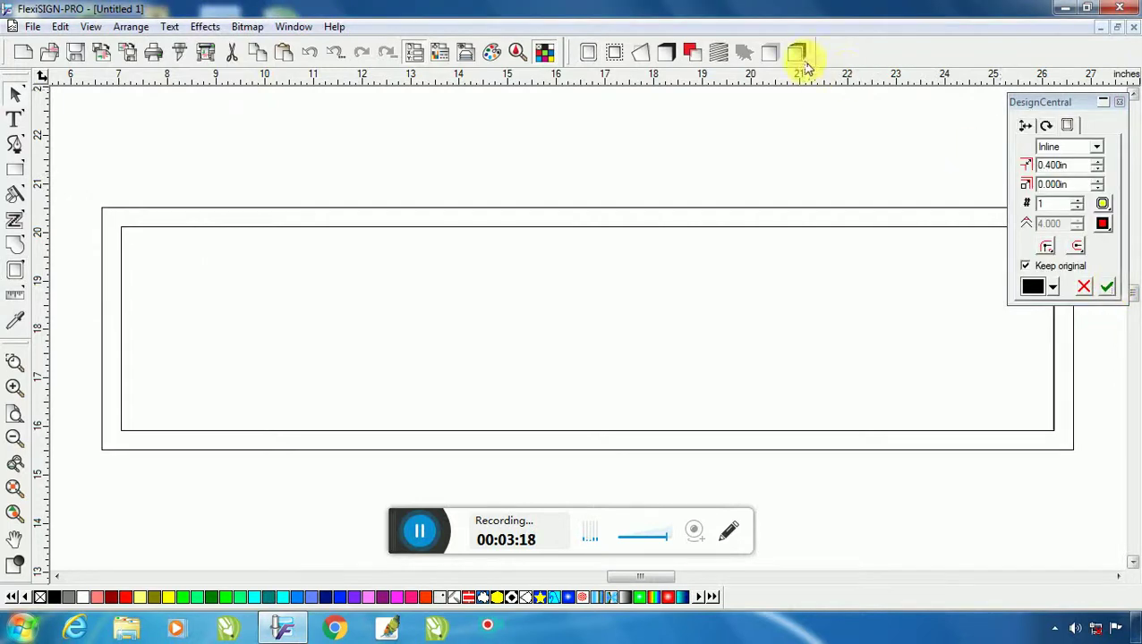
left_click(799, 55)
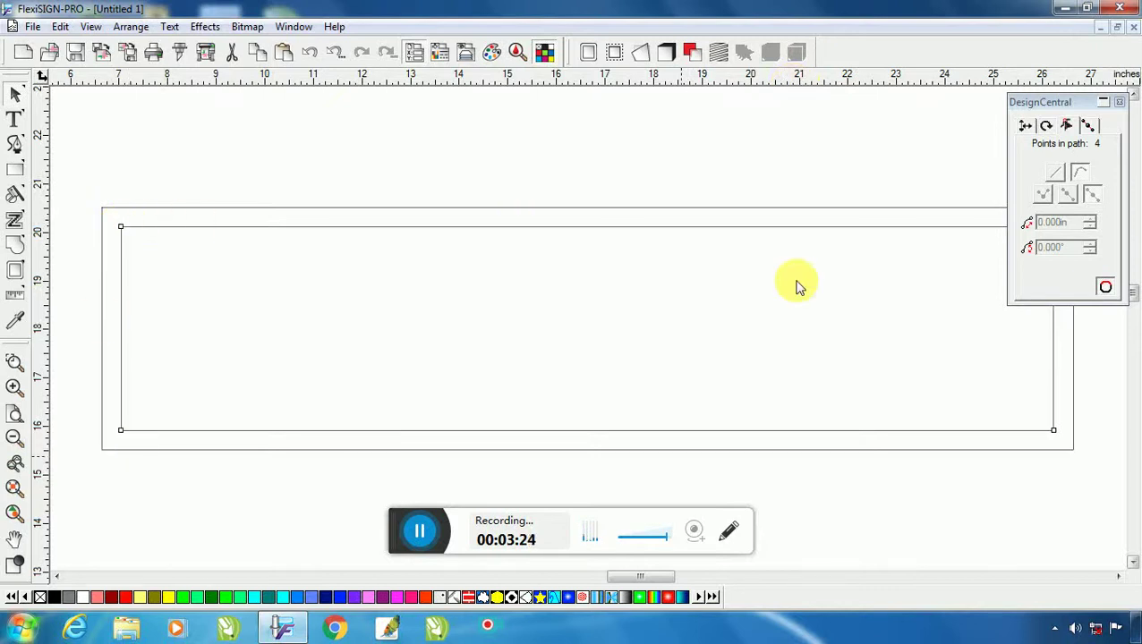
Step: Apply a second Inline effect with a 0.1 in width to the inner rectangle
left_click(590, 55)
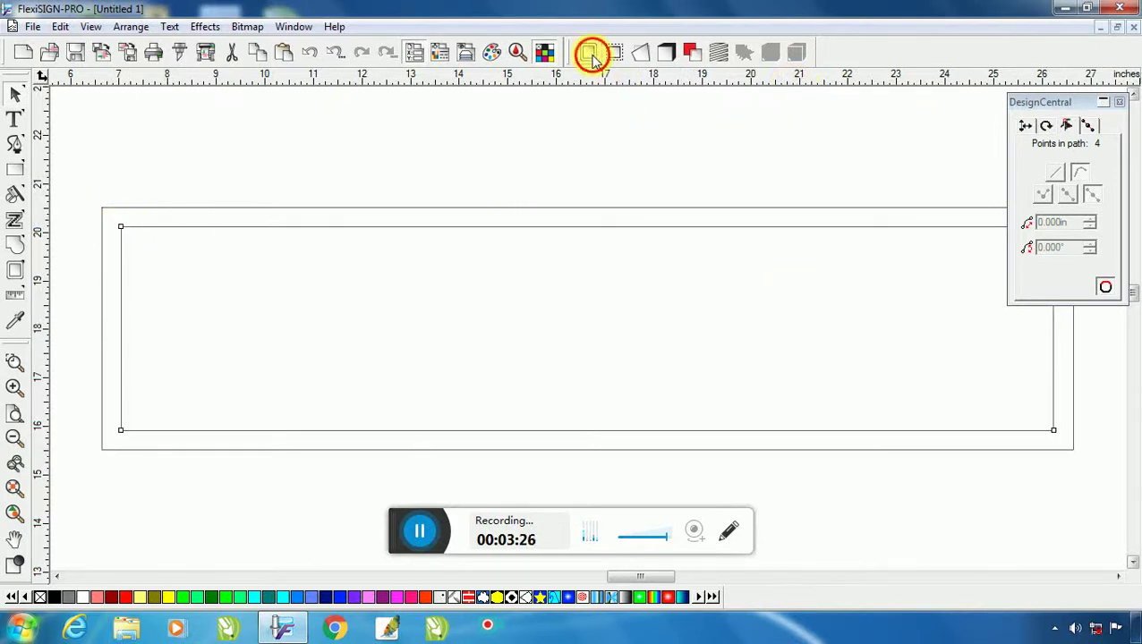
double_click(1065, 164)
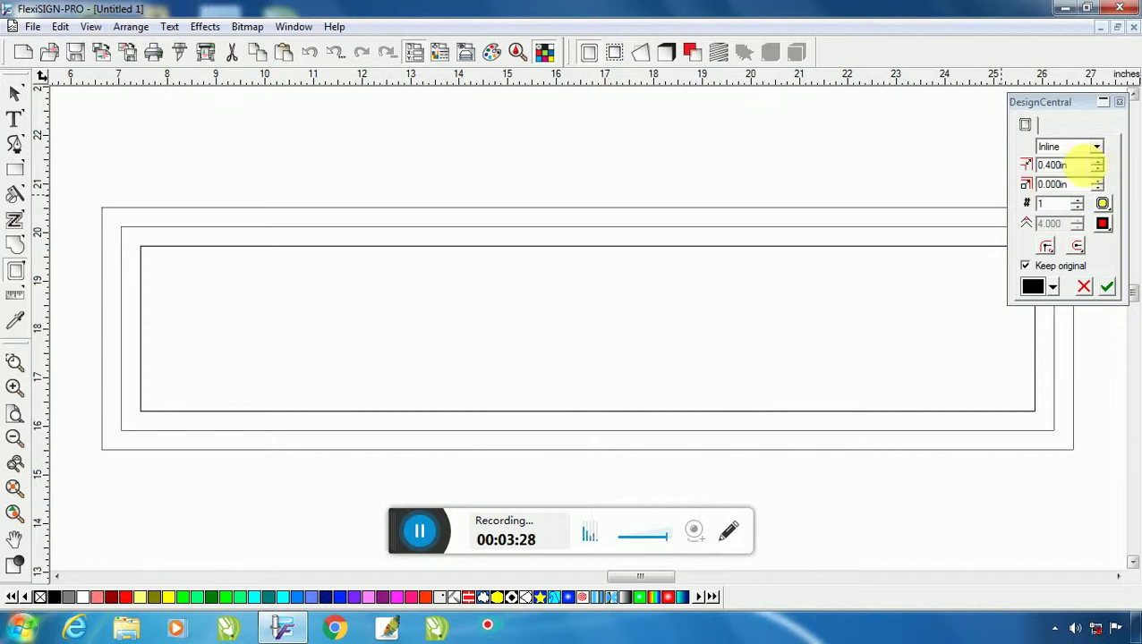
type("0.1")
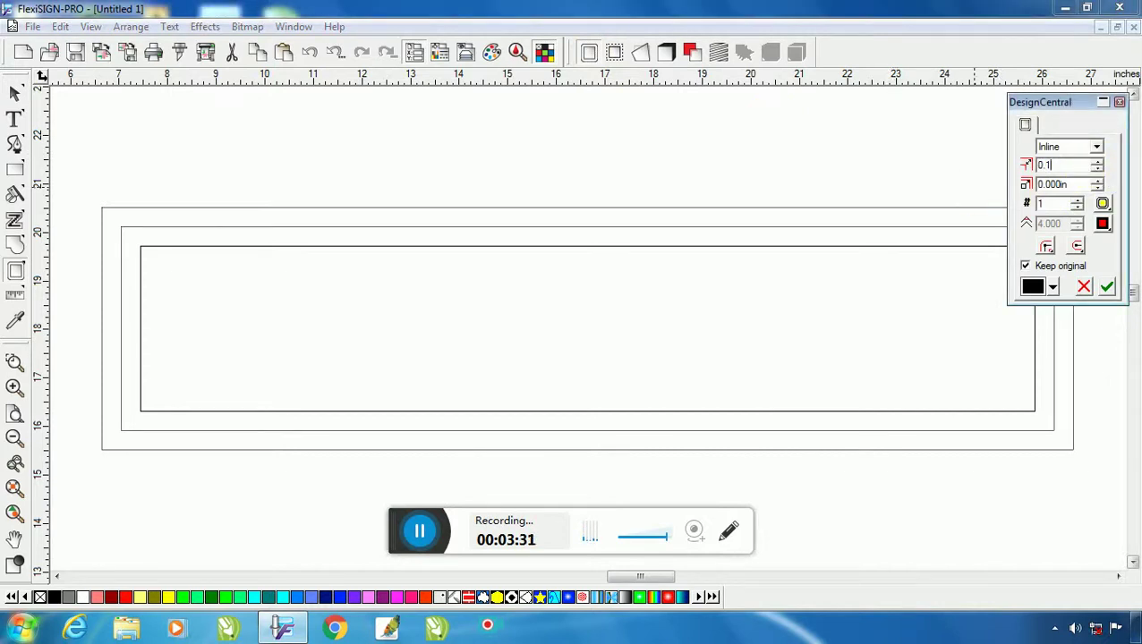
key("Return")
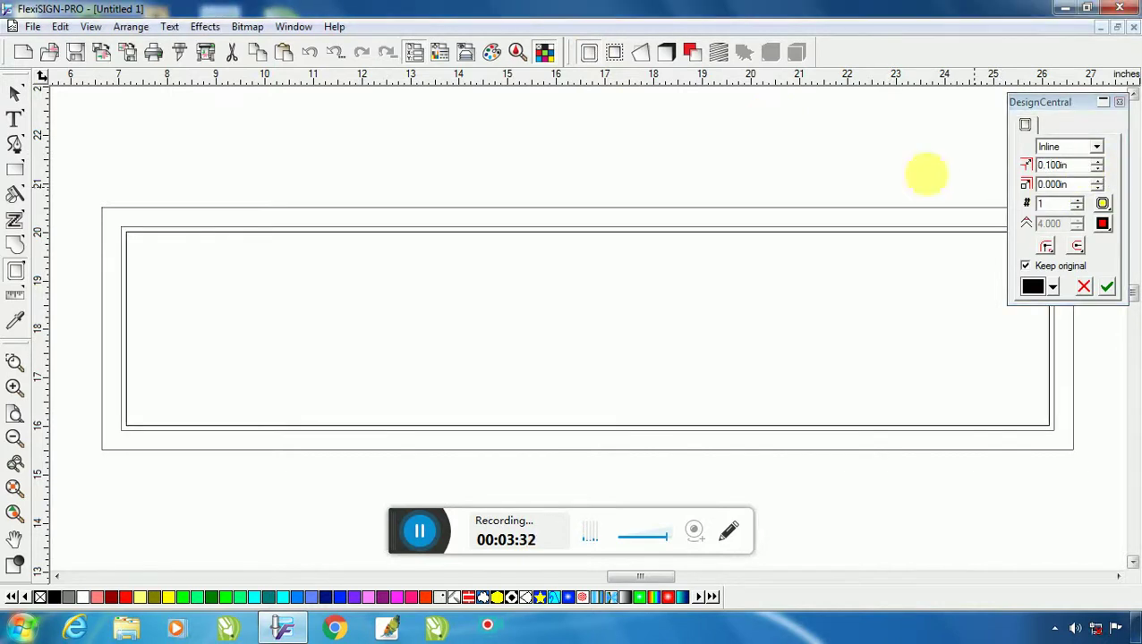
left_click(1107, 289)
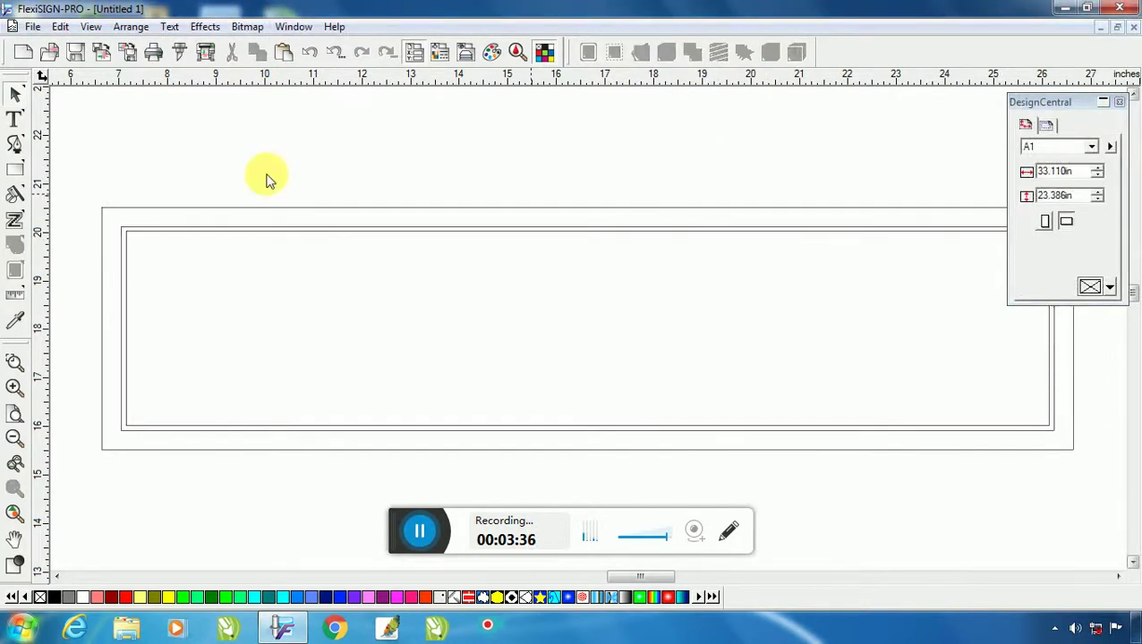
Step: Select all of the nested rectangles together
left_click_drag(238, 153, 378, 275)
left_click_drag(424, 336, 412, 329)
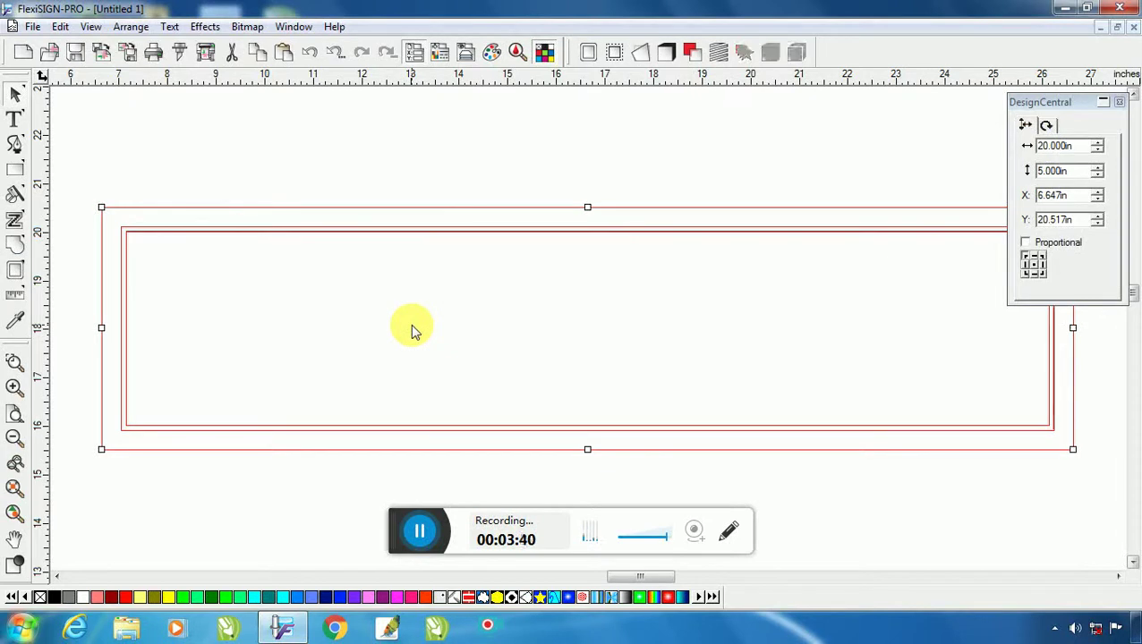
left_click(438, 323)
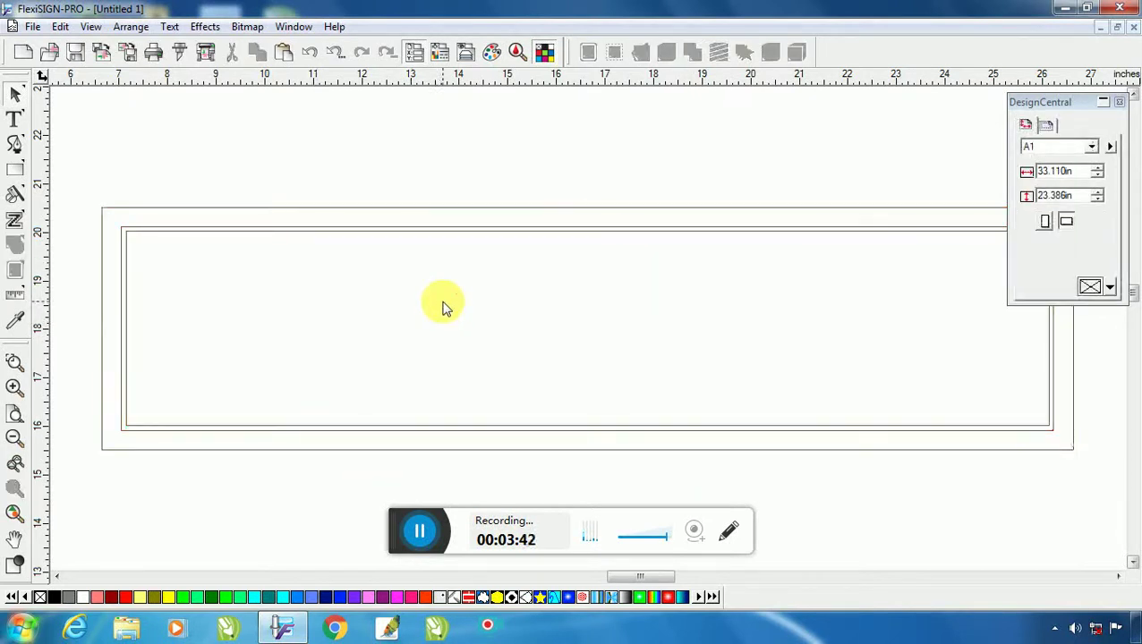
left_click_drag(387, 166, 497, 278)
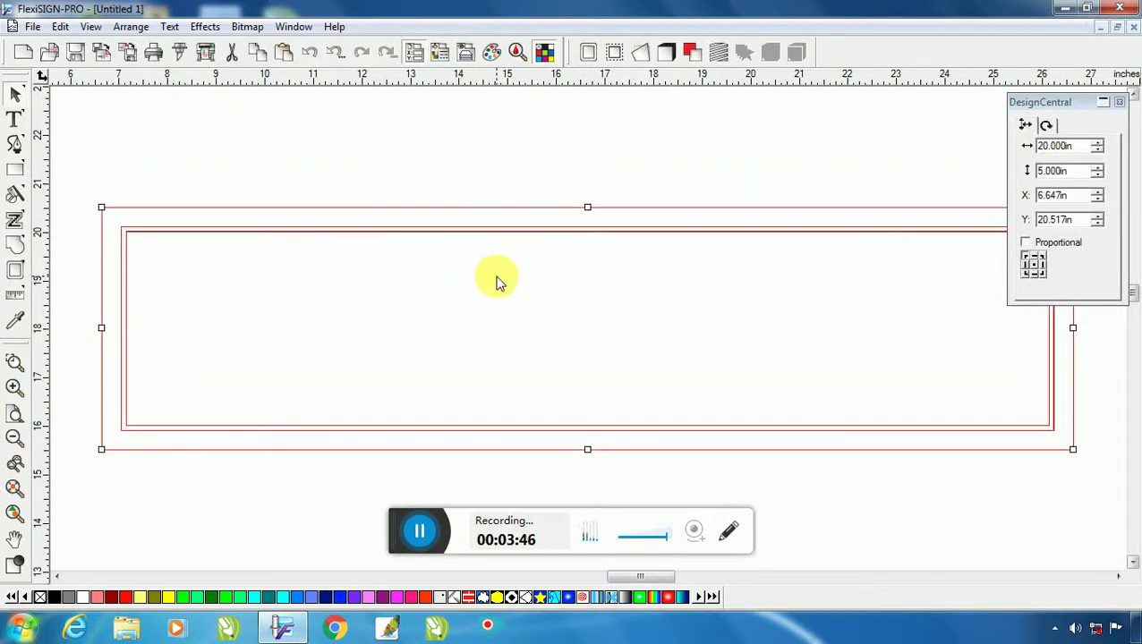